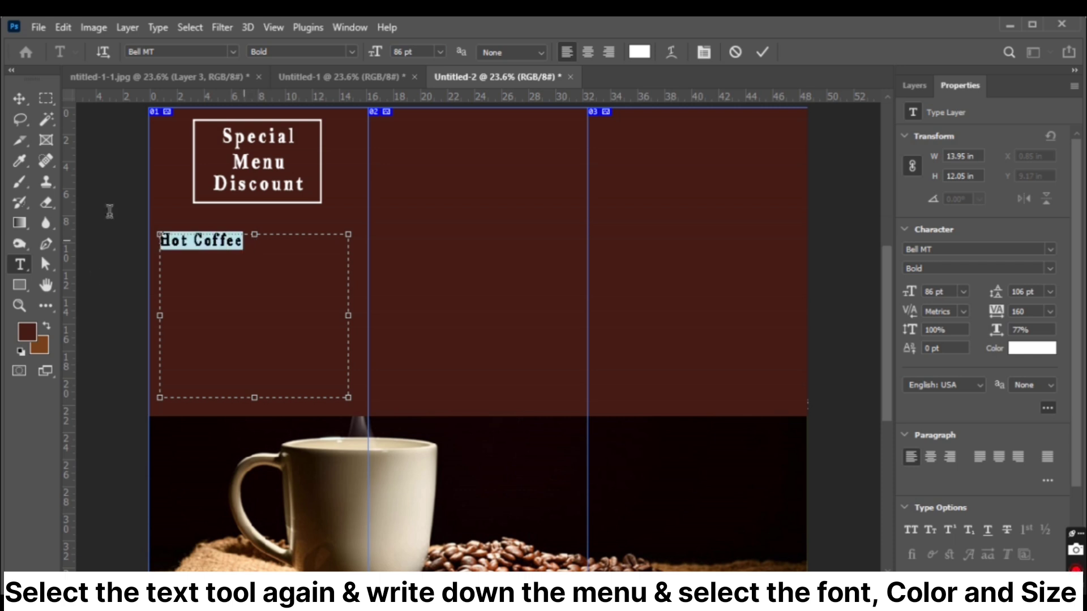
- Set the text colour of the Hot Coffee heading to white and commit the text
left_click(640, 51)
left_click(982, 260)
left_click(762, 51)
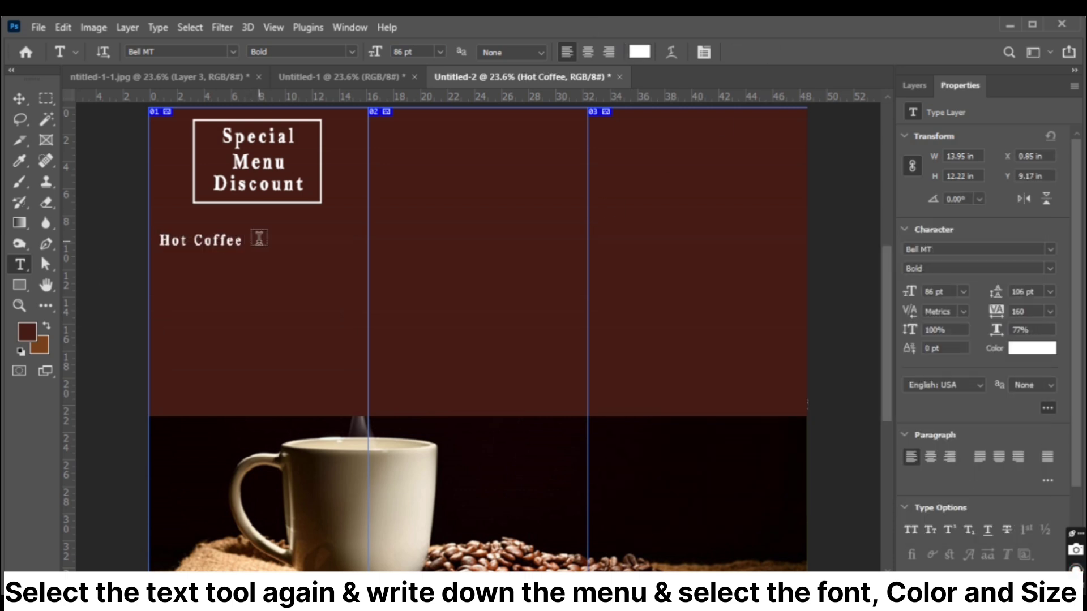
- Set the Hot Coffee heading in all caps with a tracking of 320
left_click(243, 240)
key("ctrl+a")
left_click(911, 531)
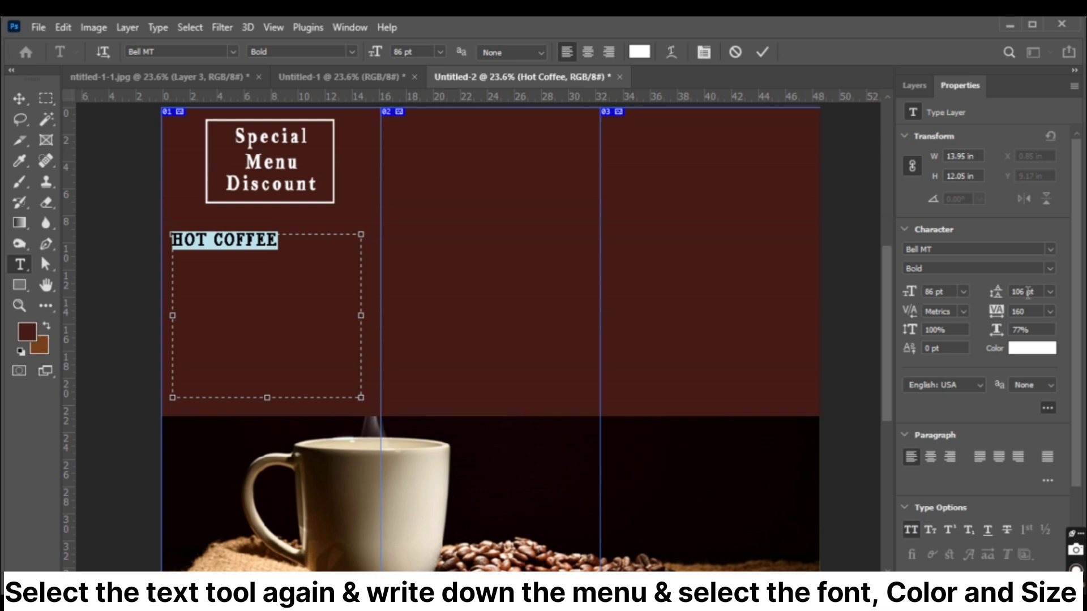
left_click_drag(996, 311, 1013, 311)
left_click(762, 51)
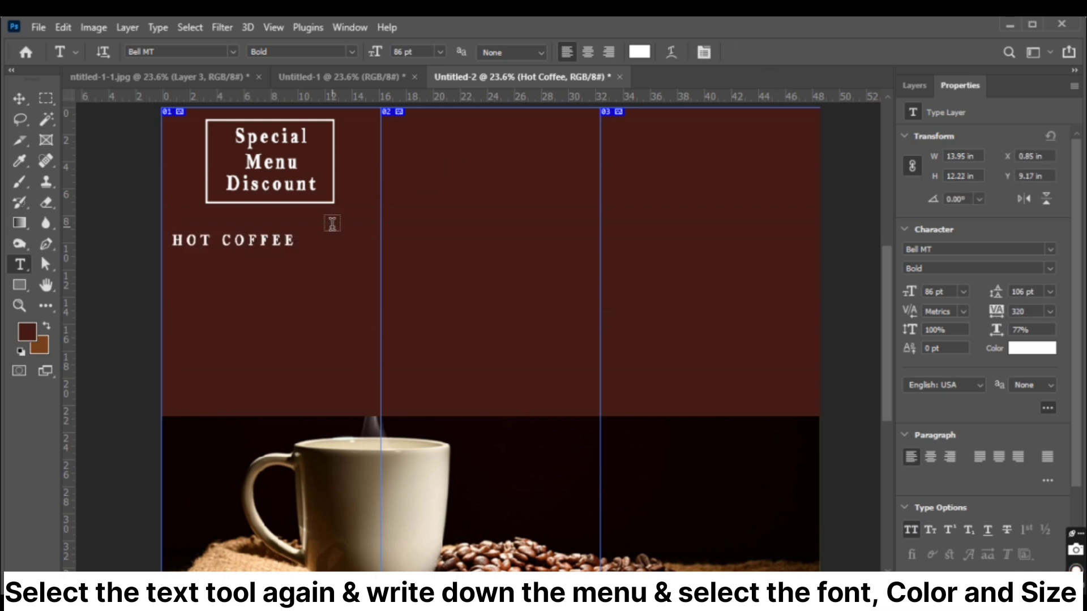
- Recolour the HOT COFFEE heading in a light peach sampled from the coffee beans in the photo
left_click_drag(292, 240, 152, 236)
left_click(639, 52)
left_click(389, 248)
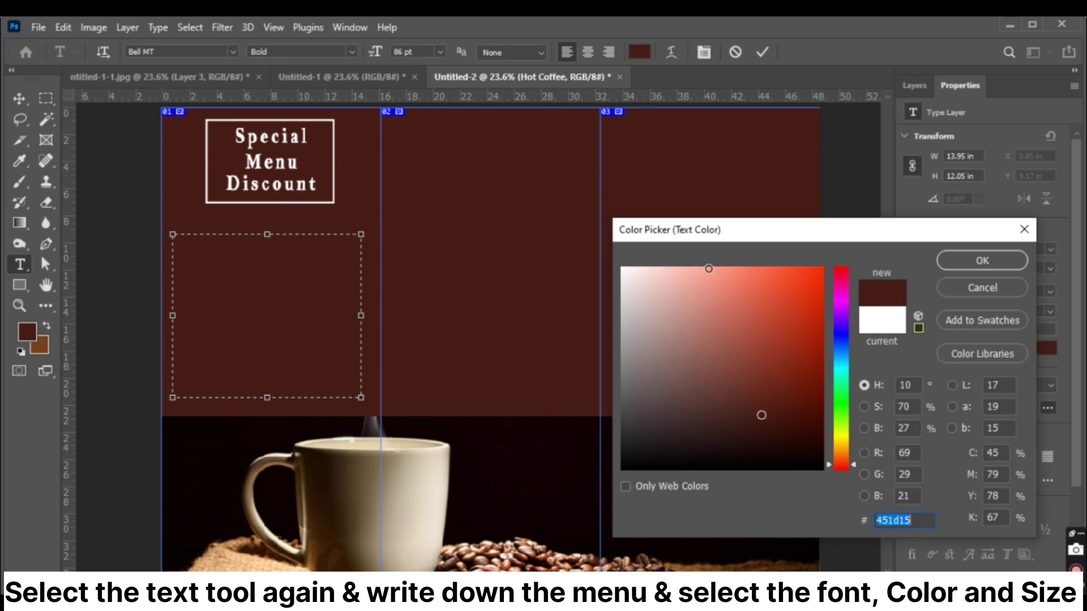
left_click_drag(702, 274, 623, 268)
left_click(259, 503)
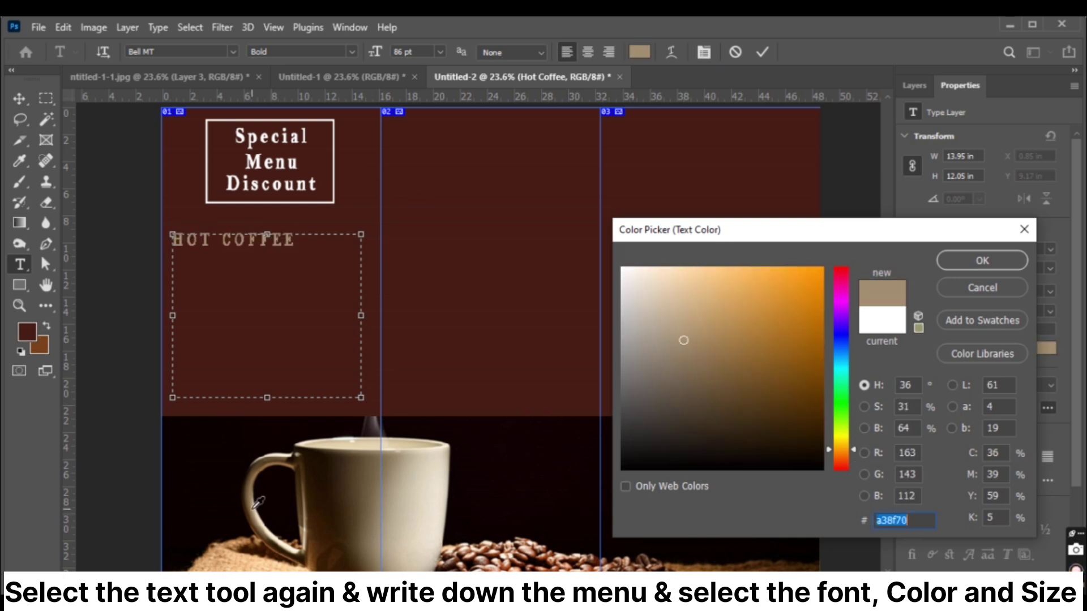
left_click(452, 503)
left_click(527, 548)
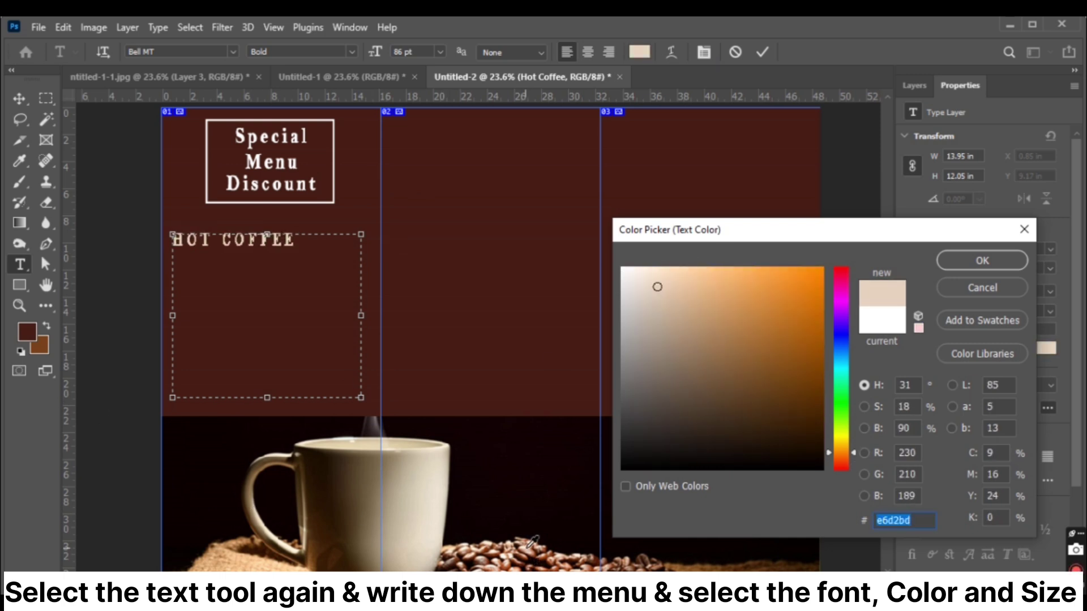
left_click(527, 547)
left_click(982, 261)
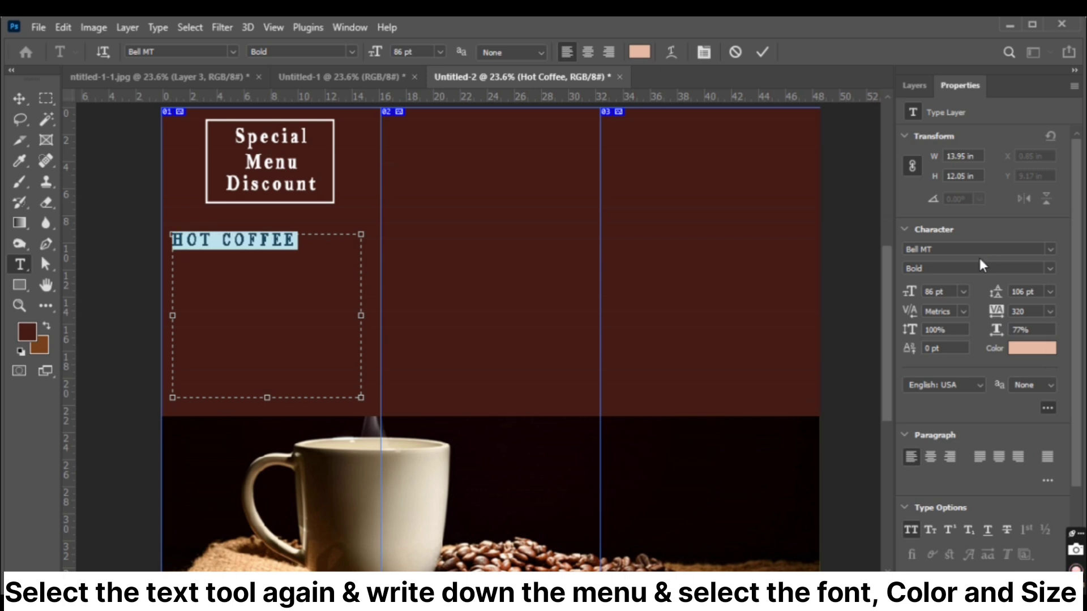
- Start a new line below the HOT COFFEE heading and insert a bullet glyph on it
key("End")
key("Return")
left_click(338, 28)
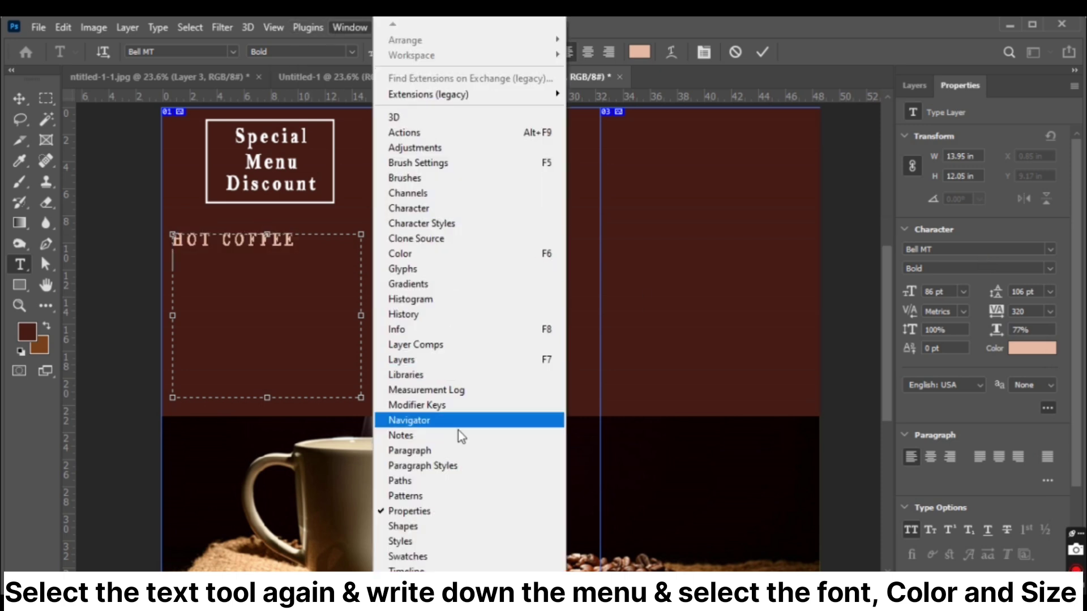
left_click(441, 271)
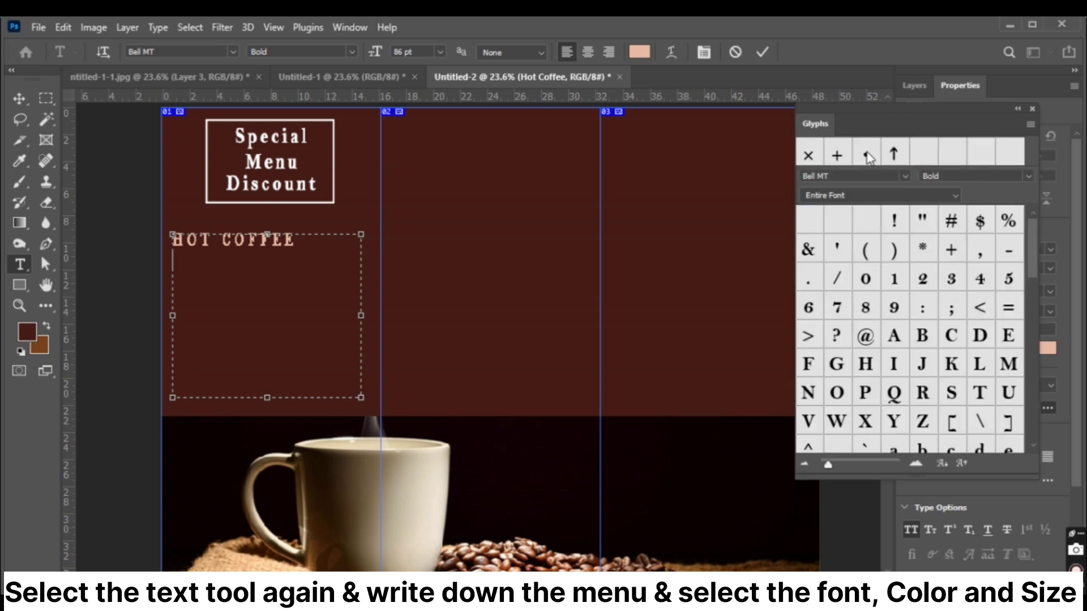
type("›+x")
double_click(867, 155)
left_click_drag(210, 260, 161, 257)
key("BackSpace")
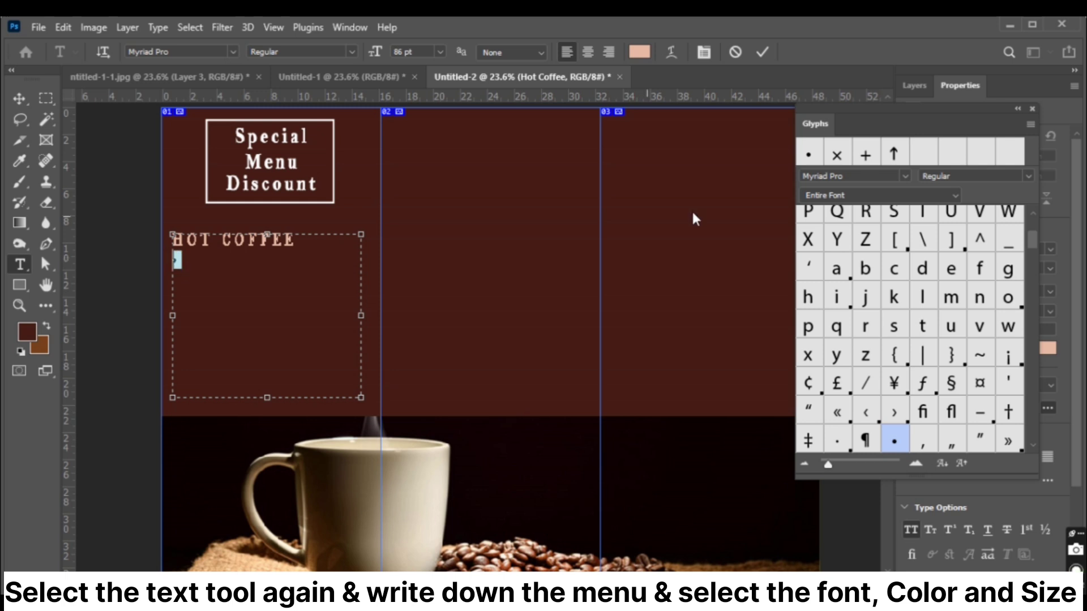
- Insert bullet glyphs on further lines until seven bulleted lines stand under HOT COFFEE, and close the glyph list
left_click(186, 268)
double_click(811, 157)
key("Return")
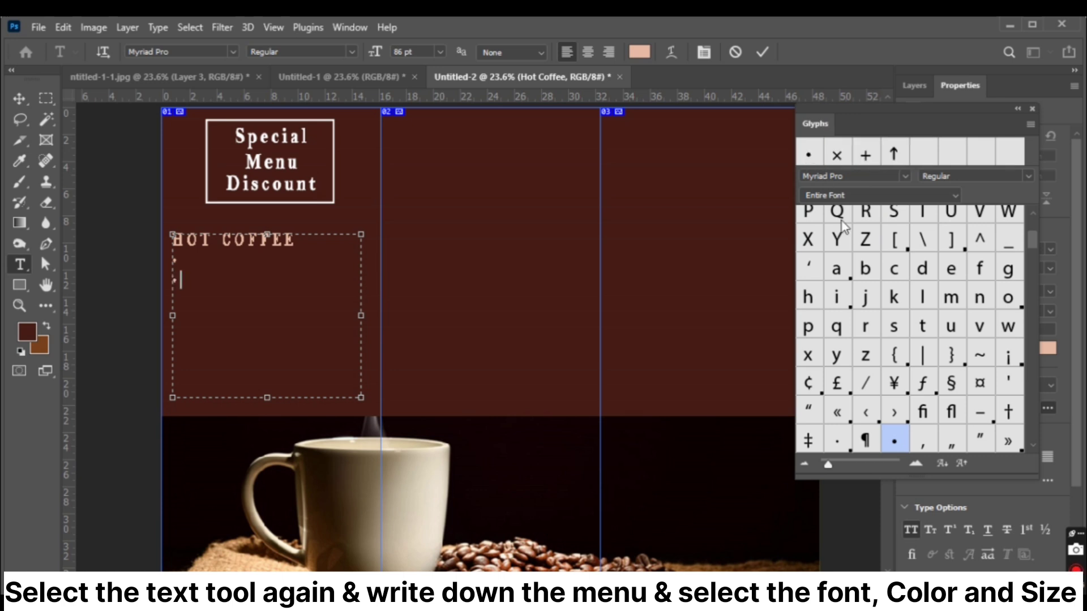
double_click(816, 160)
key("Return")
key("Return")
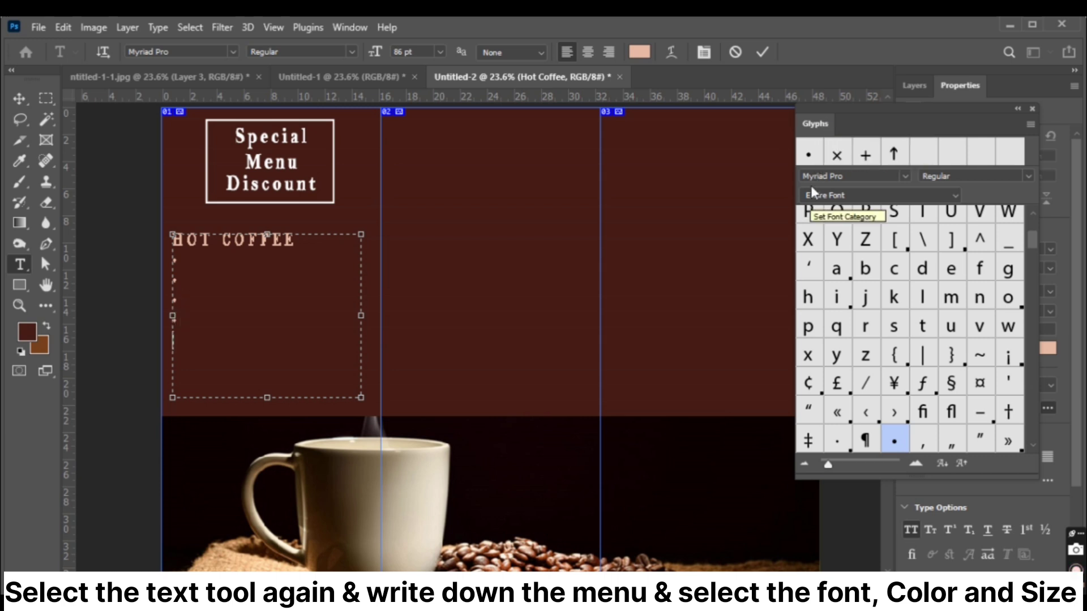
double_click(809, 159)
key("Return")
double_click(809, 158)
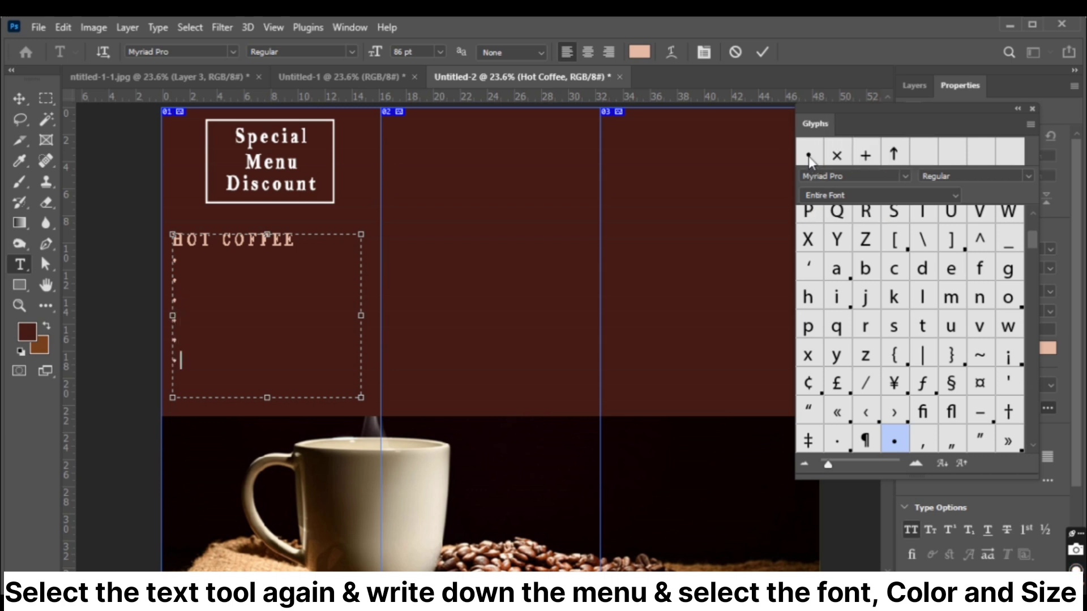
key("Return")
left_click(1032, 109)
- Begin the first bullet item with "Es" and set its vertical scale to 95% and horizontal scale to 45%
left_click(191, 260)
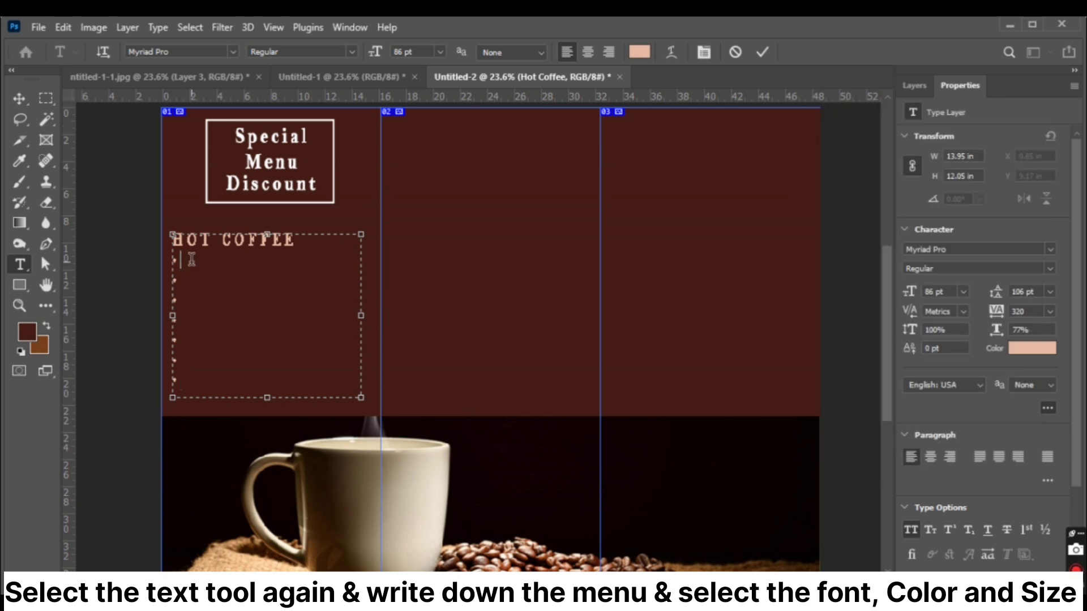
type("Es")
double_click(191, 260)
mouse_move(999, 337)
left_mouse_down()
mouse_move(981, 339)
mouse_move(998, 334)
left_mouse_up()
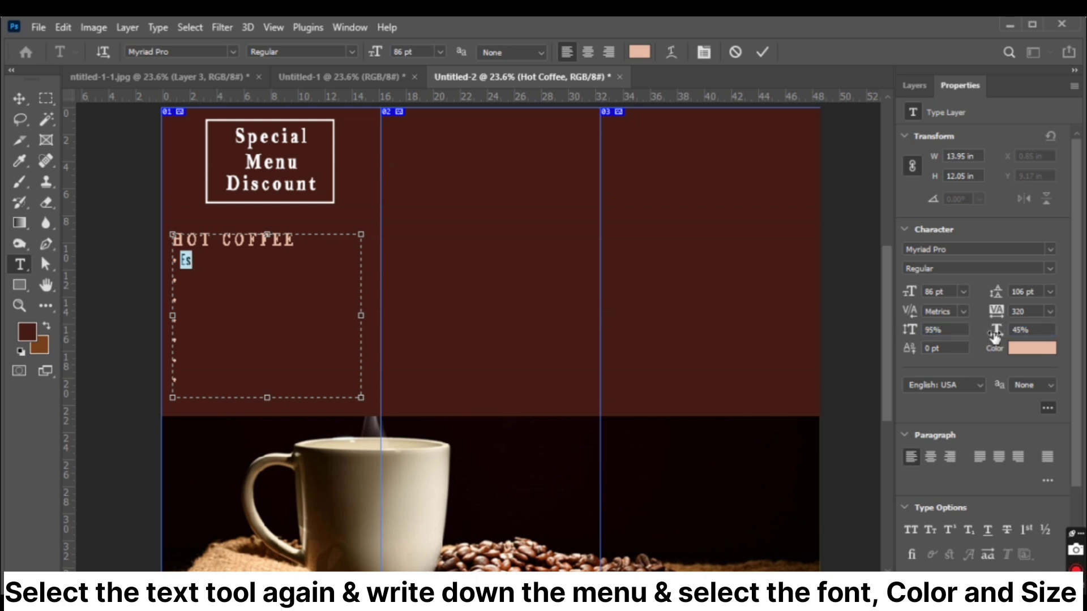
- Complete the first menu item as "Espresso (50ml)" followed by a dotted leader and the price 70
key("shift+Up")
key("Down")
type("presso (")
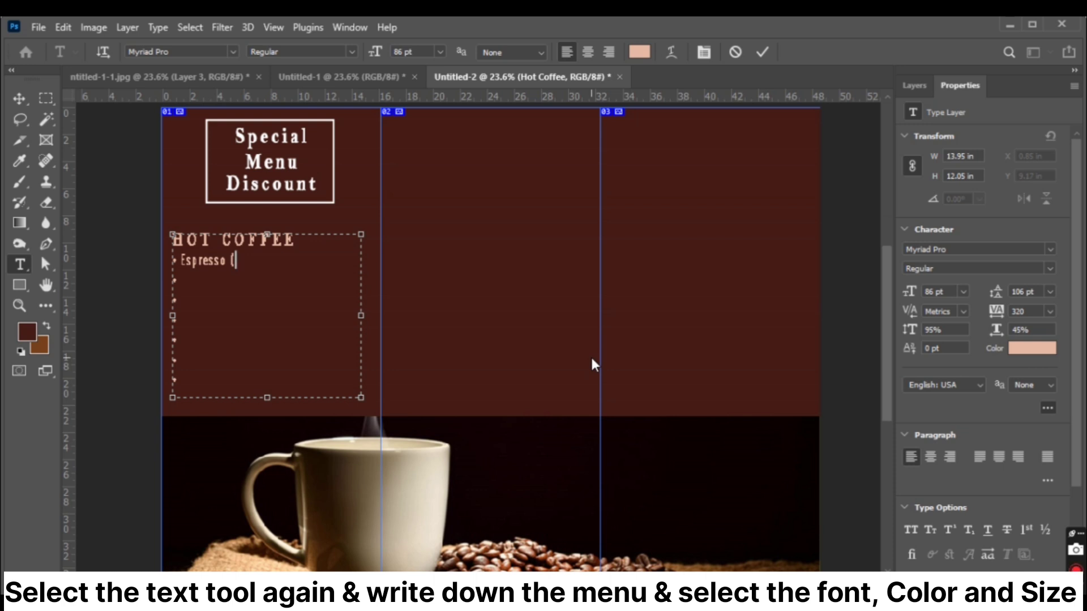
type("50ml)................")
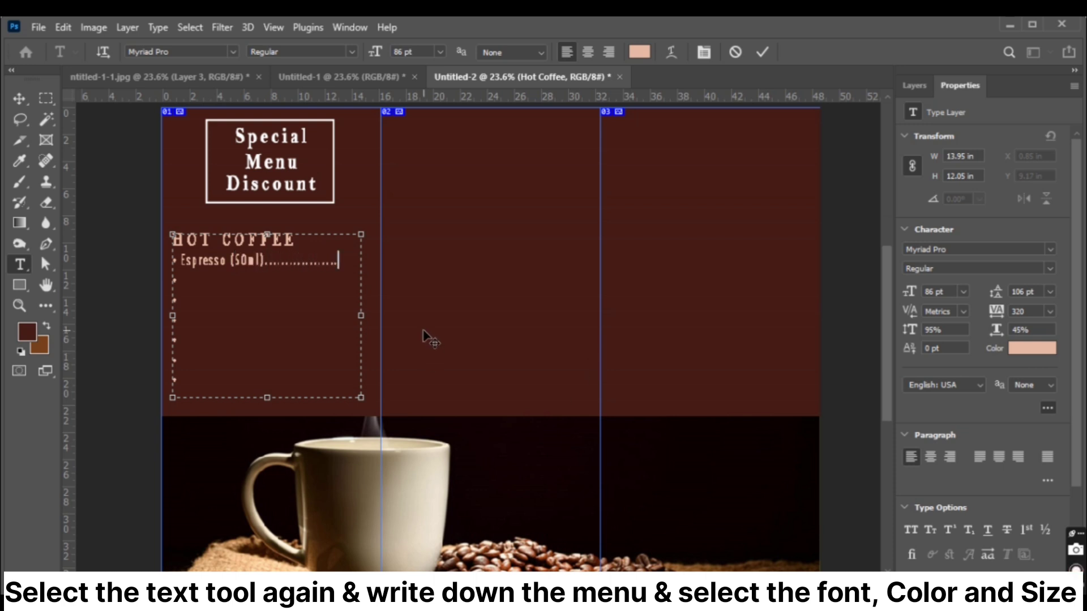
key("Return")
- Format the Espresso line in white Bell MT Bold with a 56% horizontal scale and commit the text
key("shift+Up")
left_click(232, 51)
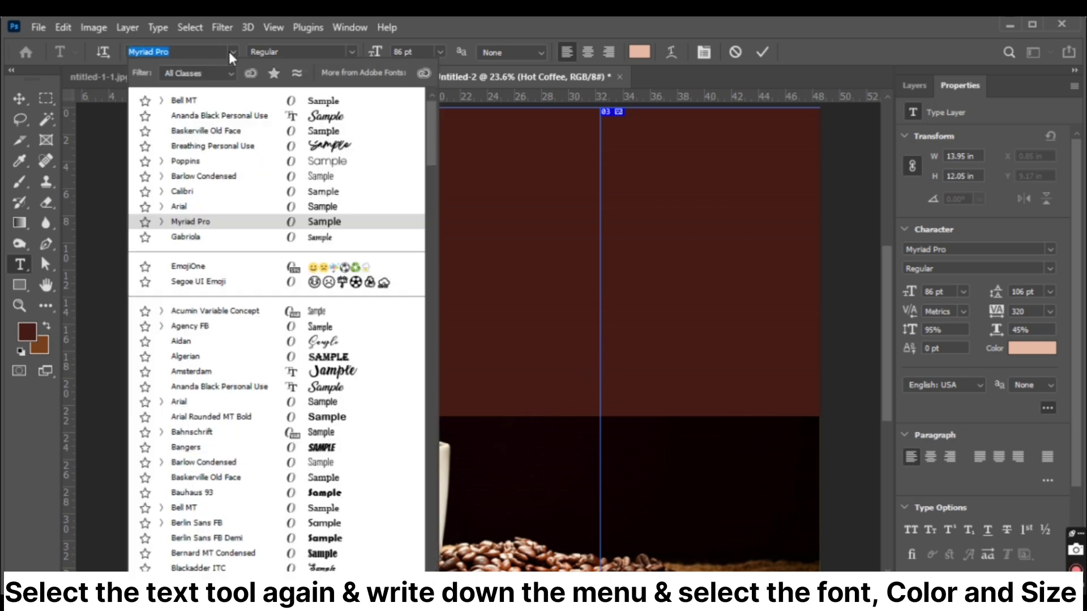
left_click(170, 80)
left_click_drag(180, 261, 181, 280)
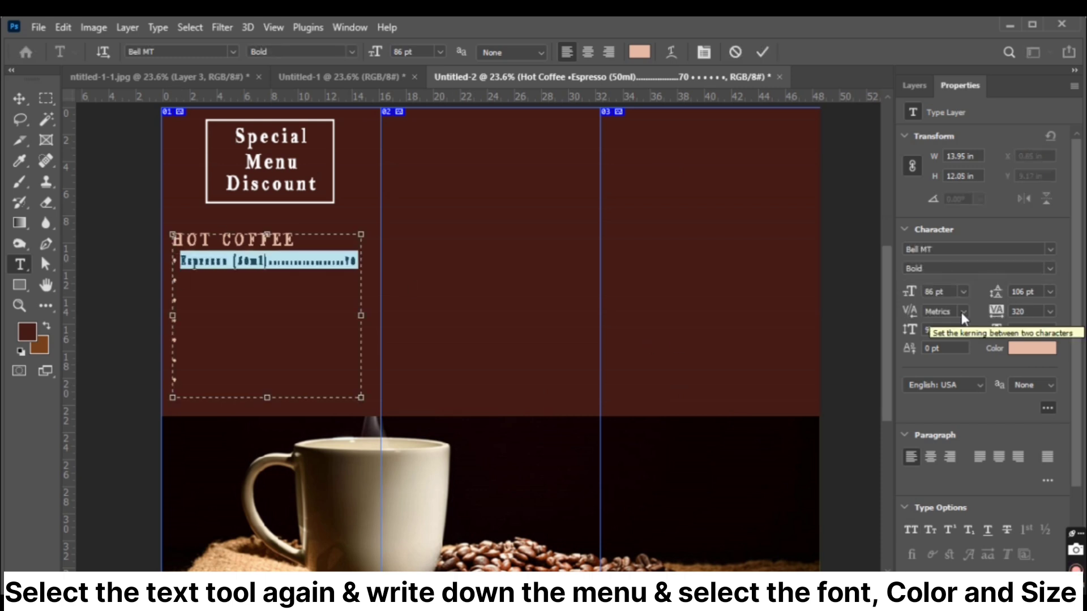
left_click(763, 51)
- Add Doppio as the second bullet item, in Bell MT Bold with all caps turned off
left_click(200, 295)
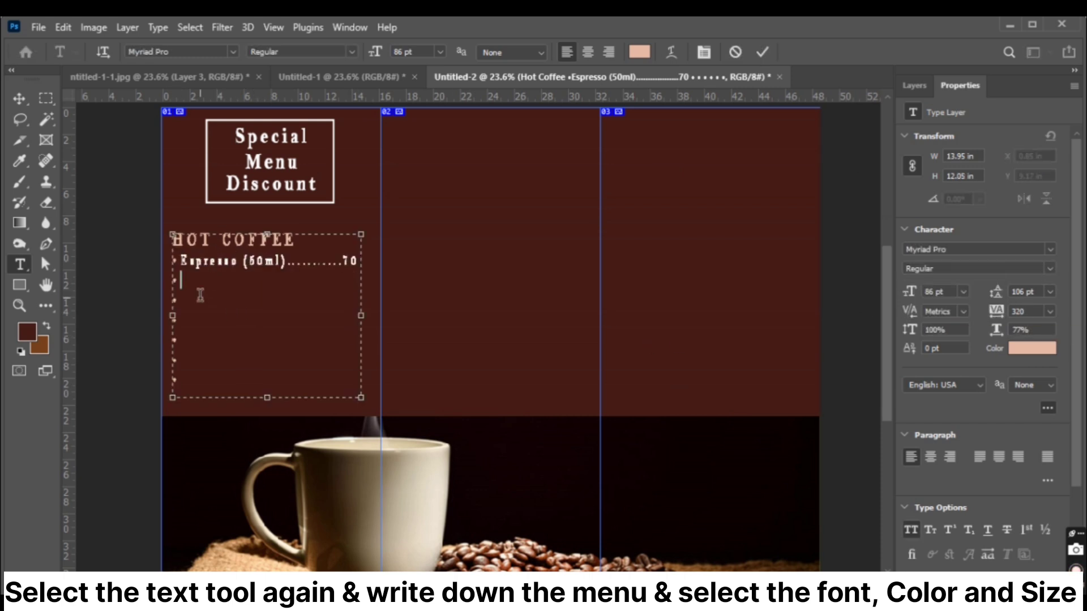
type("DOPPIO")
left_click_drag(248, 280, 193, 281)
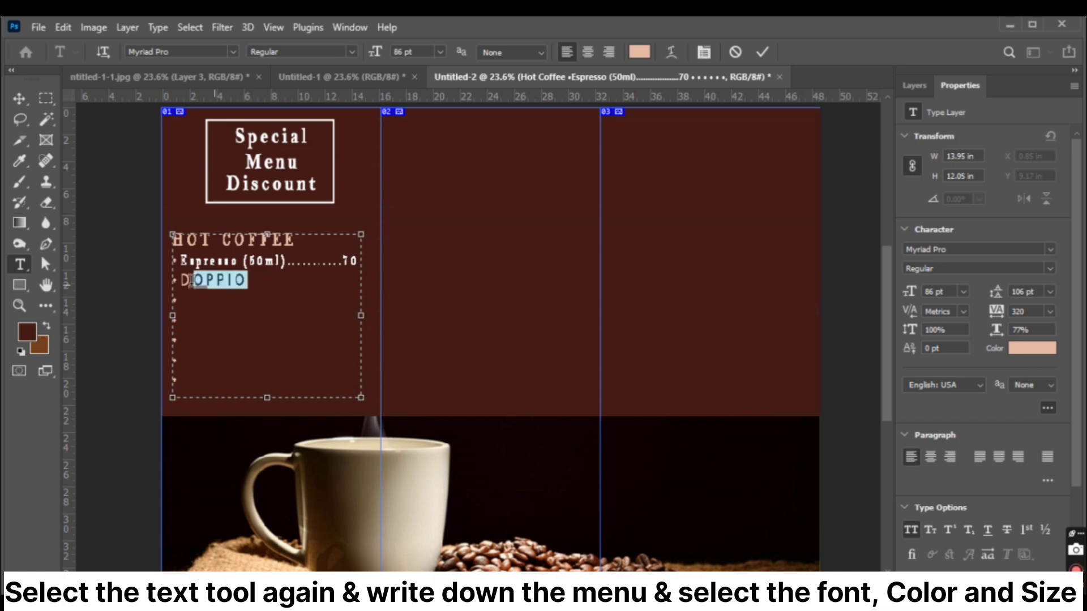
left_click(233, 51)
left_click(187, 85)
left_click(911, 530)
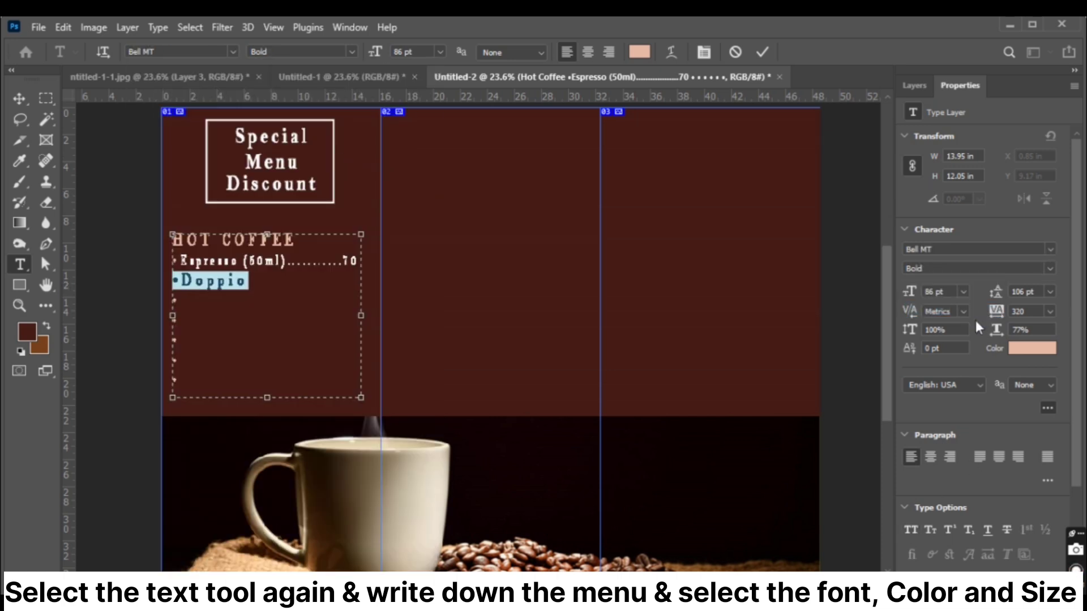
- Set the horizontal scale of the Doppio line to 74%
left_click(1032, 330)
type("74")
key("Return")
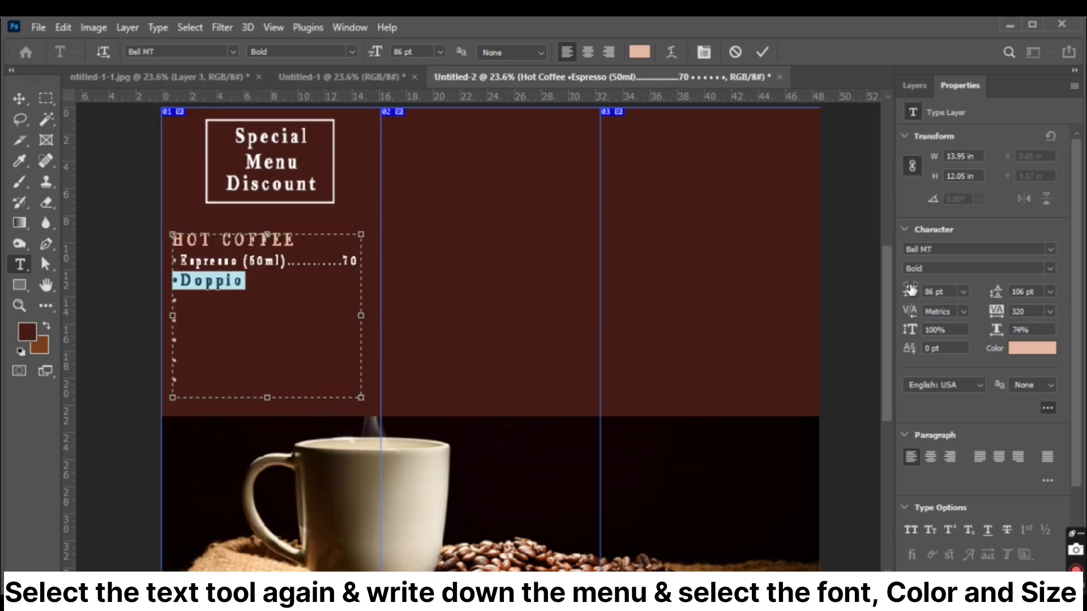
key("shift+Up")
key("shift+Down")
key("shift+Down")
key("shift+Down")
key("shift+Down")
key("shift+Down")
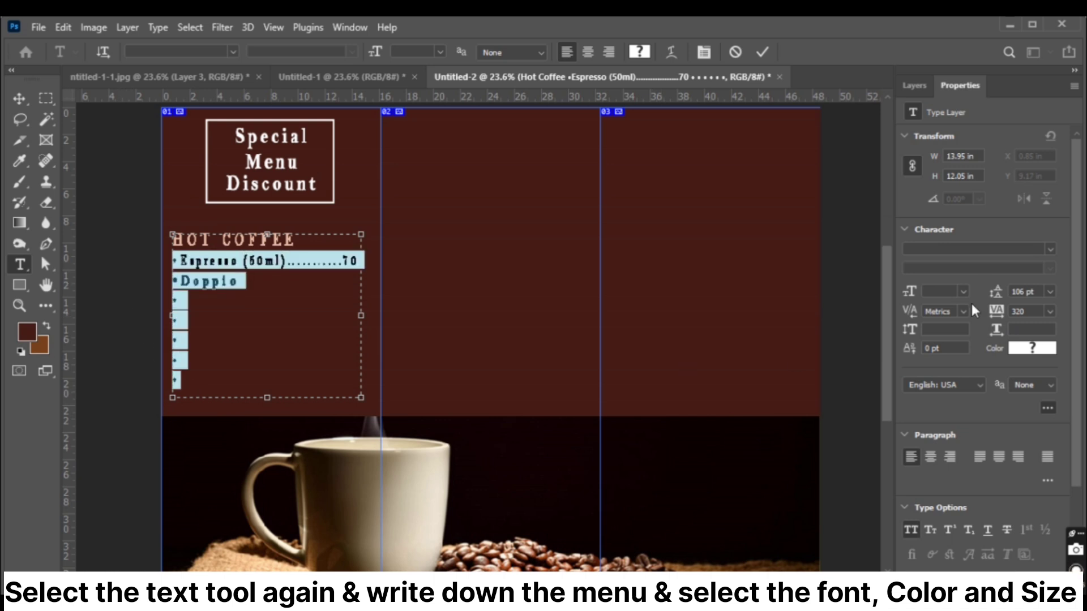
left_click(193, 340)
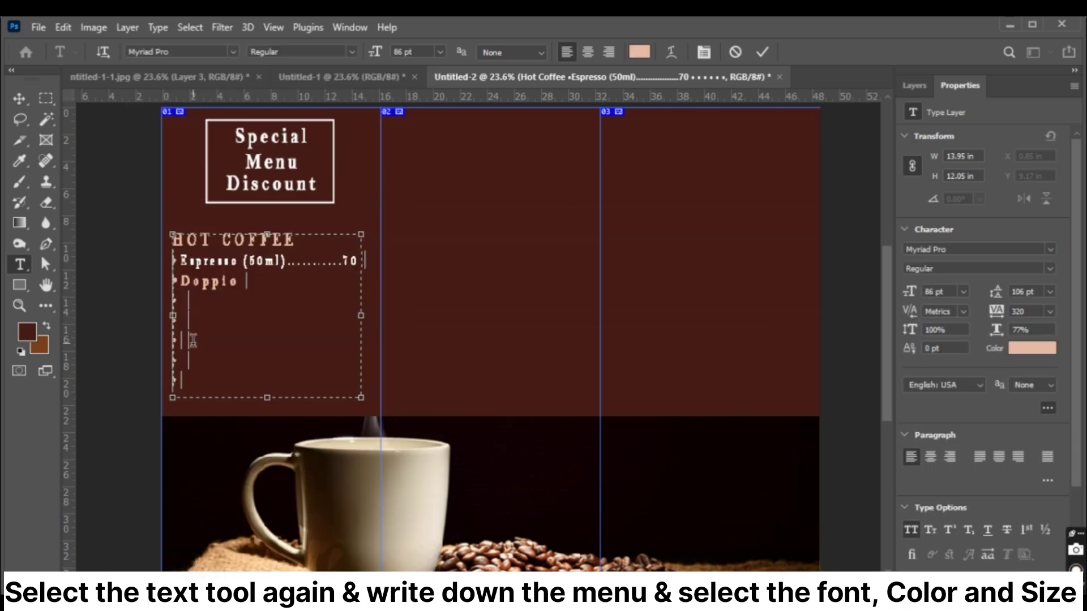
- Change the lower bullets and the Espresso line to Bell MT Regular
left_click_drag(172, 353, 182, 389)
left_click(180, 52)
left_click(177, 95)
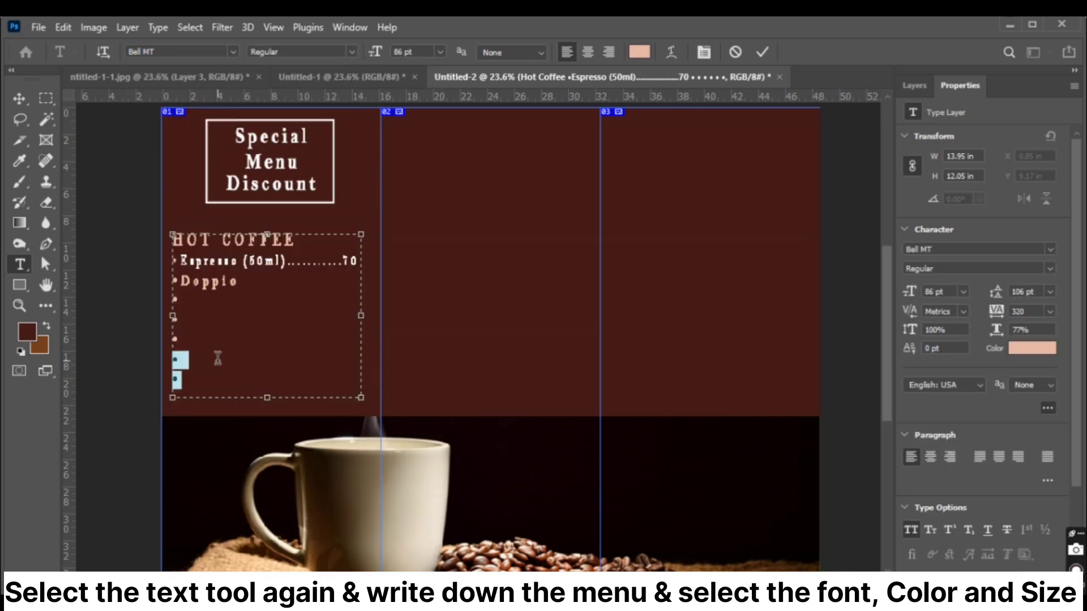
left_click(180, 52)
left_click_drag(359, 261, 172, 260)
left_click(224, 98)
left_click(256, 287)
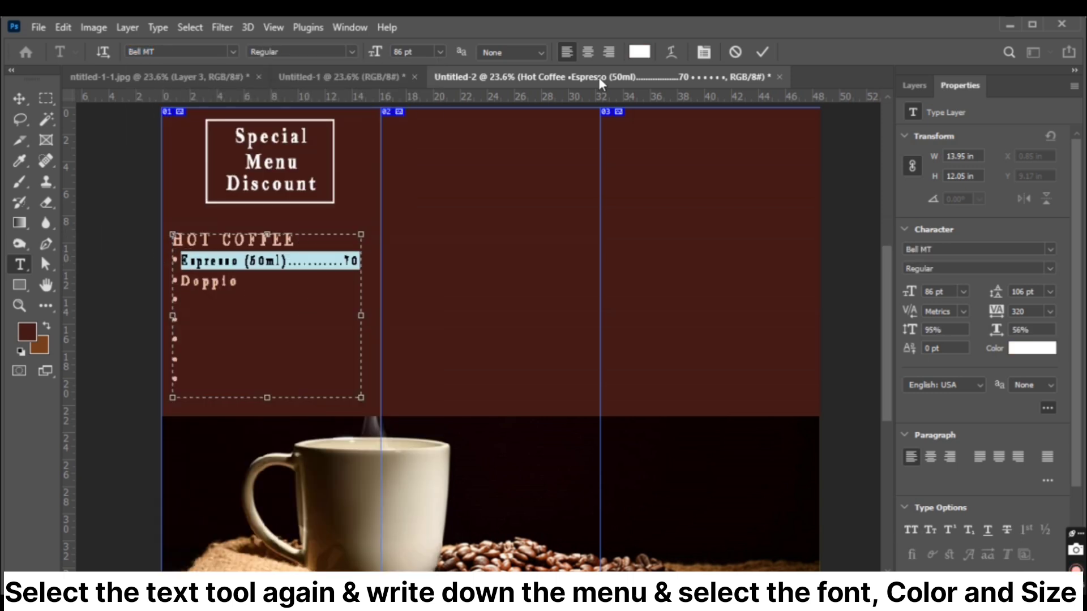
- Recolour the Espresso line with the peach sampled from the Doppio text
left_click(639, 52)
left_click(184, 282)
left_click(183, 280)
left_click(956, 264)
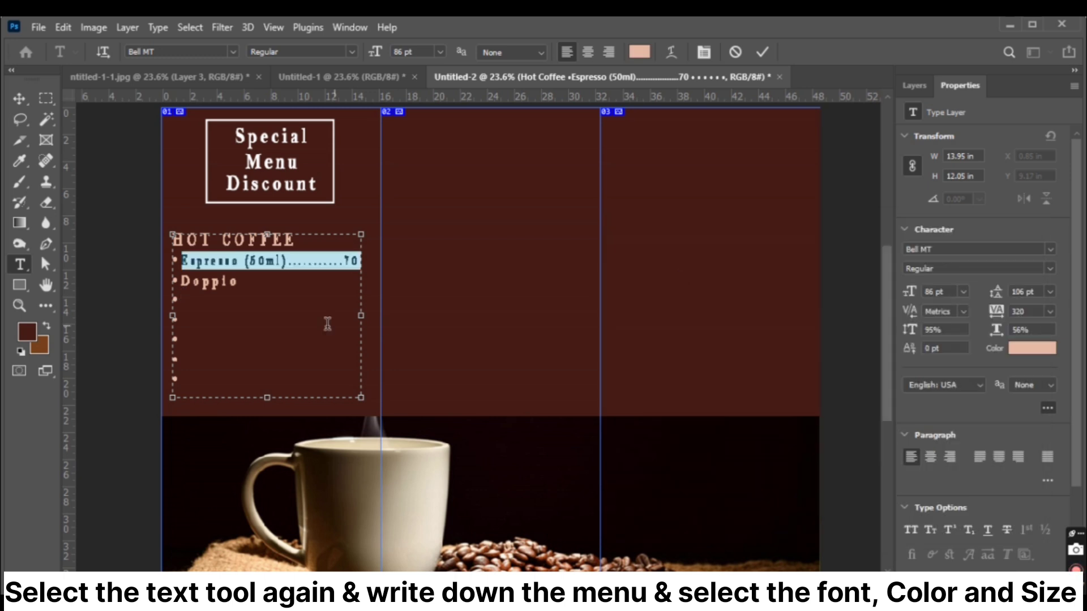
- Change the HOT COFFEE heading's colour to white and place the text cursor after Doppio
key("Down")
key("shift+Home")
key("Up")
key("Up")
key("shift+End")
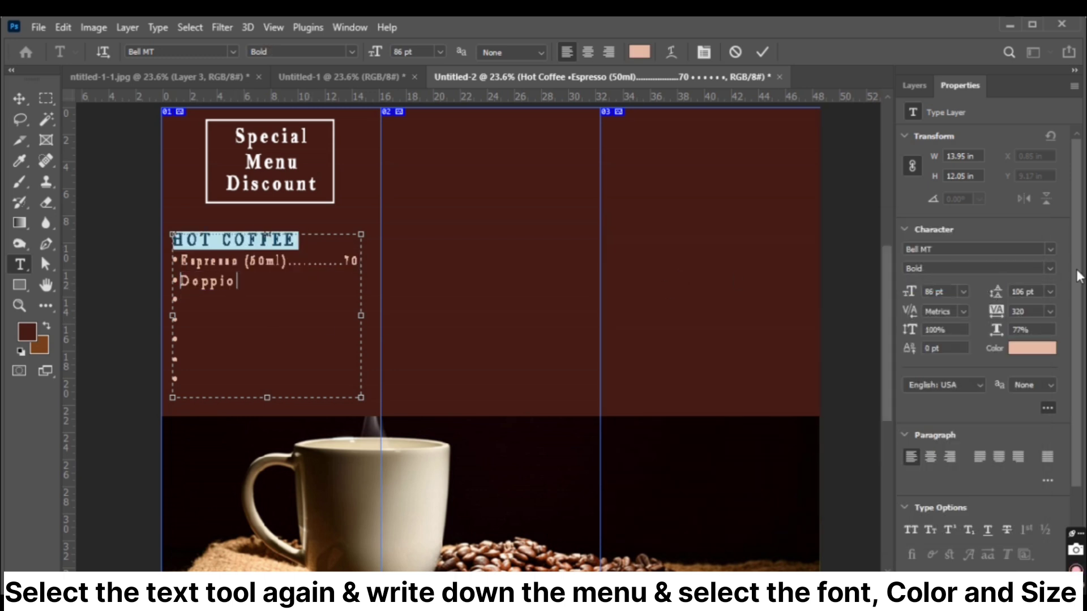
left_click(1032, 347)
left_click(921, 260)
left_click(247, 282)
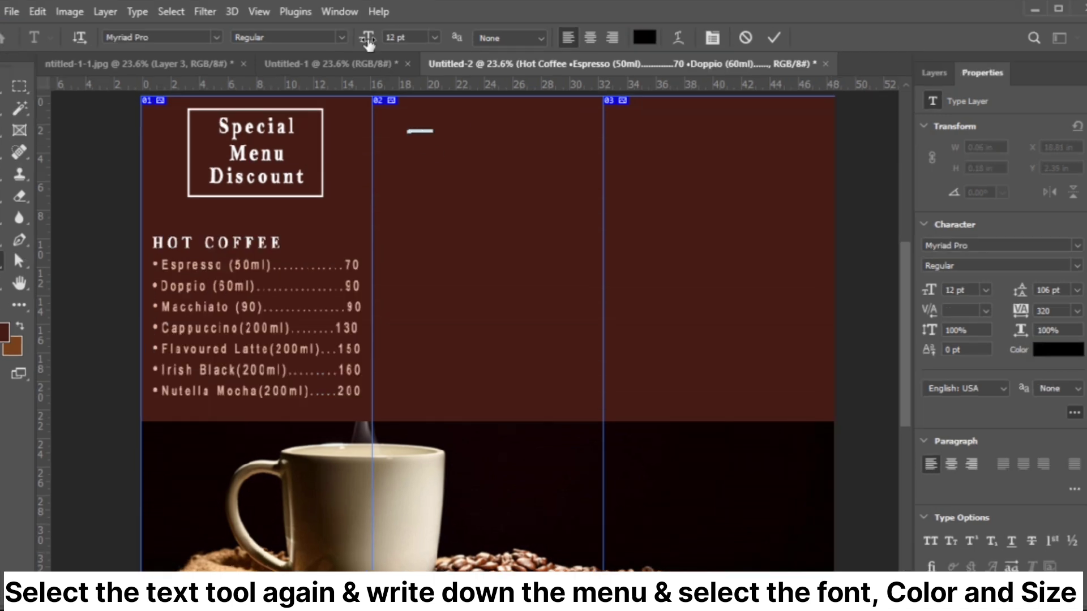
- Set the new placeholder text at the top of the second column to 86 pt Bell MT Bold
left_click_drag(368, 43, 433, 96)
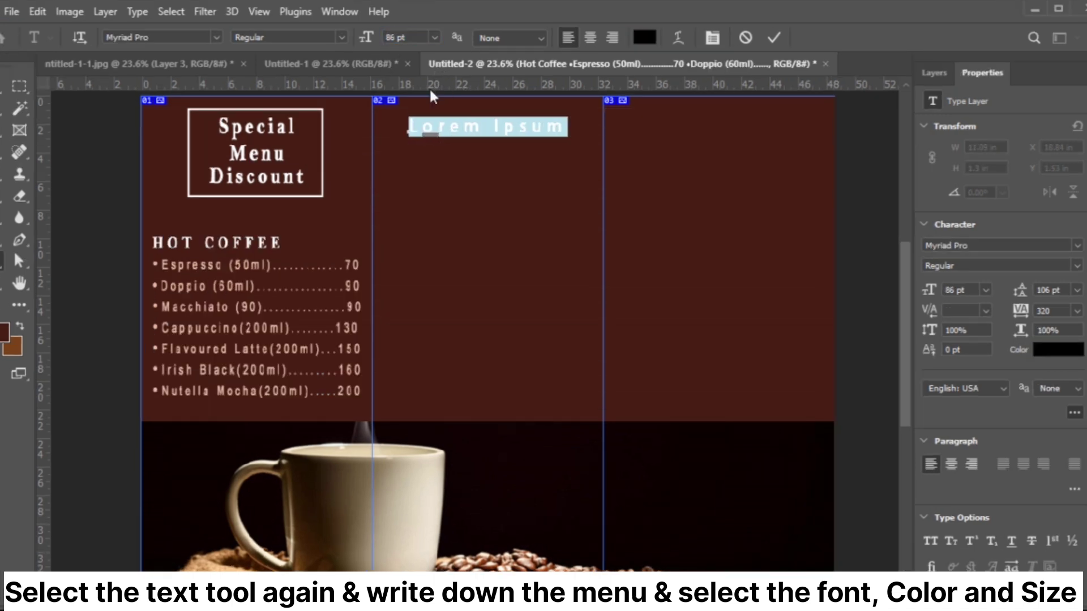
left_click(160, 37)
left_click(164, 102)
left_click(288, 37)
left_click(255, 83)
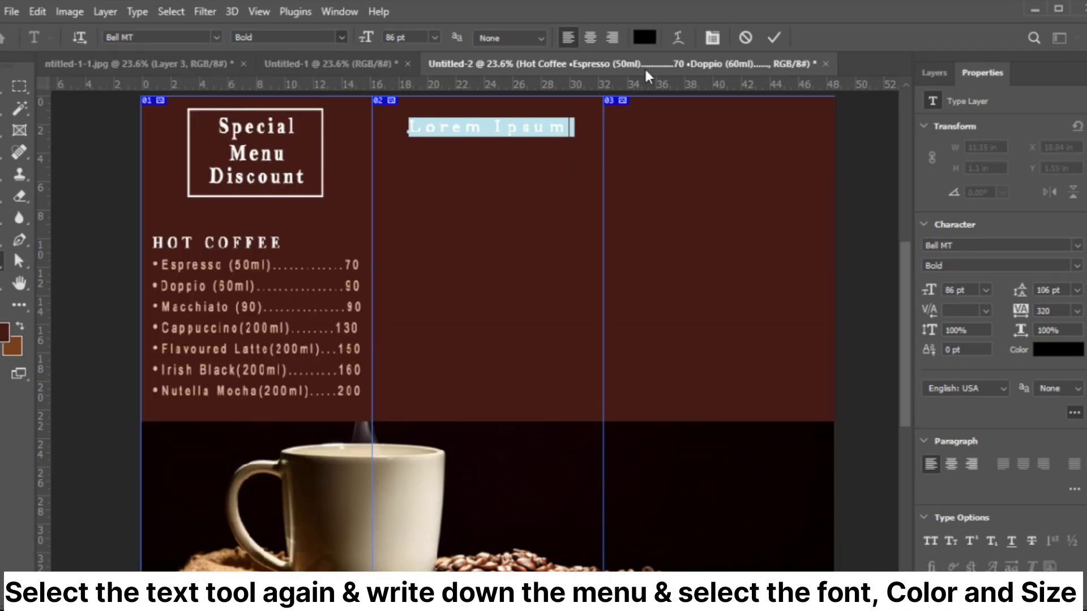
- Make the second column's new text white with a 77% horizontal scale
left_click(644, 37)
key("Return")
left_click_drag(1019, 333, 1002, 336)
- Enter "Choco - Lates (hot)" as the second column's heading and select the whole heading
type("Cho")
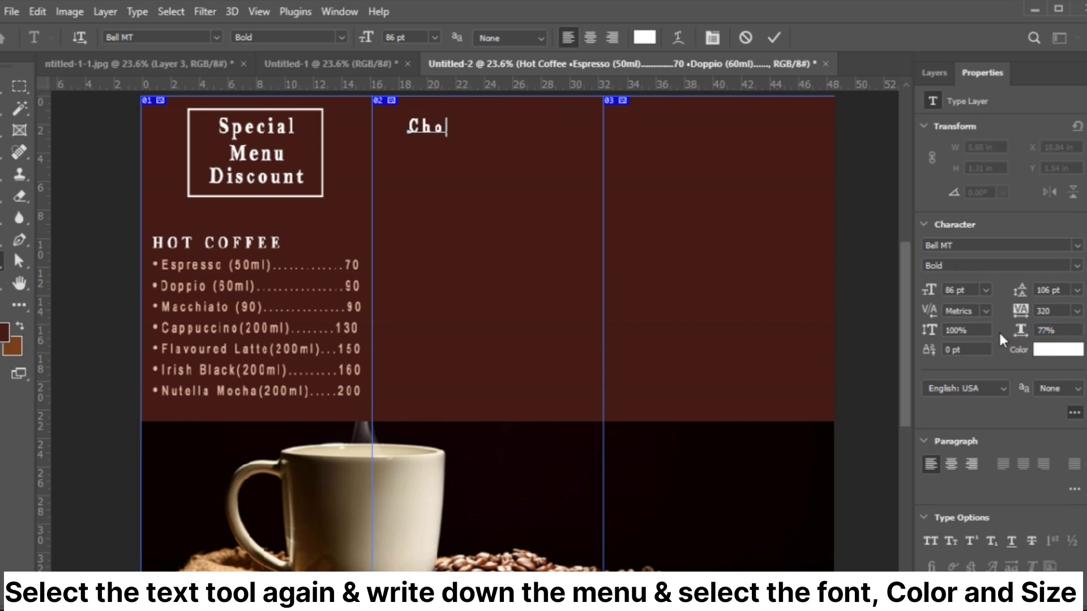
type("co - Lates ")
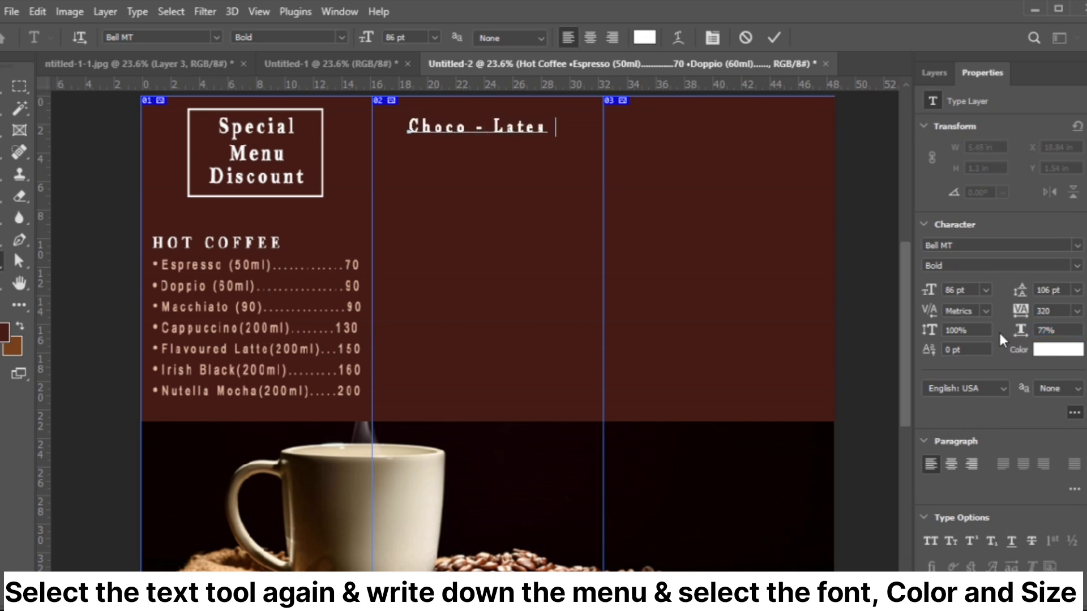
type("(hot)")
left_click_drag(616, 126, 408, 127)
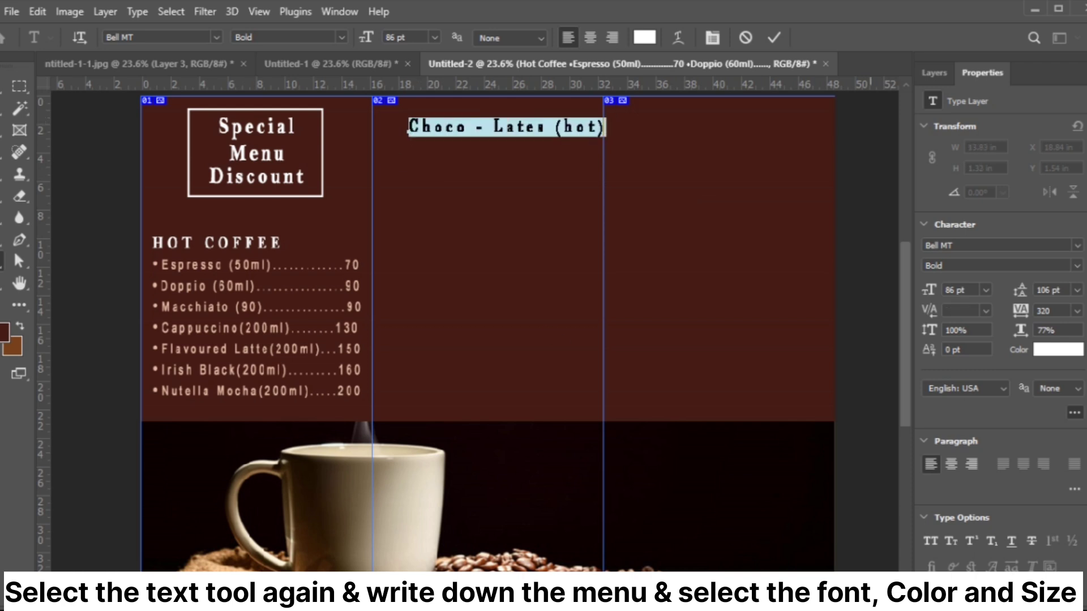
- Set the "Choco - Lates (hot)" heading to all caps at 82 pt and commit the text
left_click(930, 541)
left_click_drag(929, 290, 924, 293)
key("ctrl+Return")
- Move the CHOCO - LATES (HOT) heading inside the second column, to X 16.82 in and Y 1.92 in
key("v")
left_click_drag(439, 136, 445, 125)
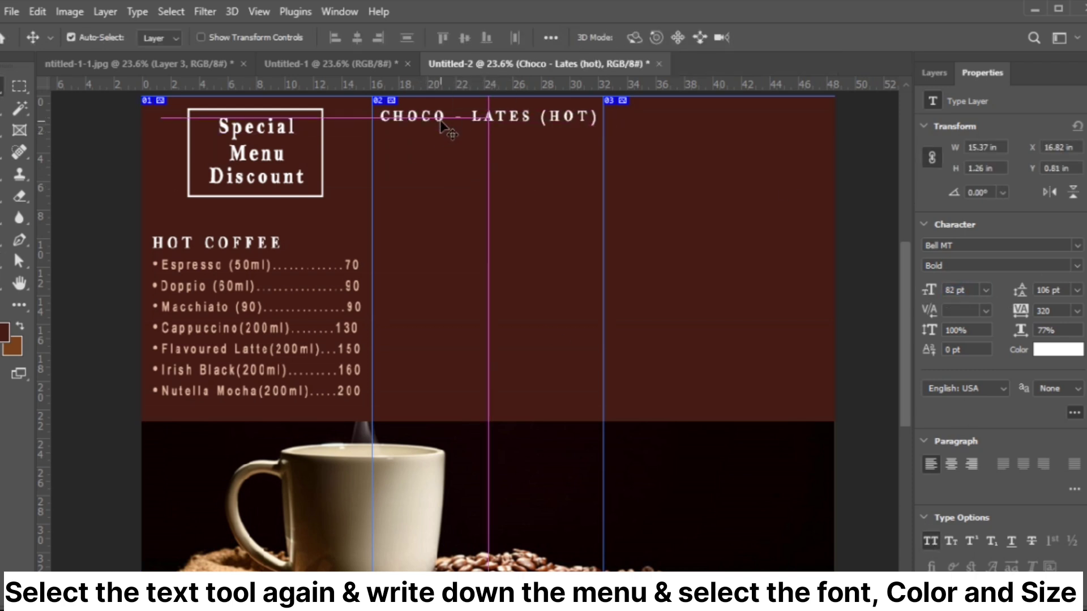
key("shift+Down")
key("shift+Down")
key("shift+Down")
key("shift+Down")
key("shift+Down")
key("shift+Down")
key("shift+Down")
key("shift+Down")
key("shift+Down")
key("shift+Down")
key("shift+Down")
- Add the copied "•Nutella Mocha(200ml).....200" line below the CHOCO - LATES (HOT) heading
left_click(2, 262)
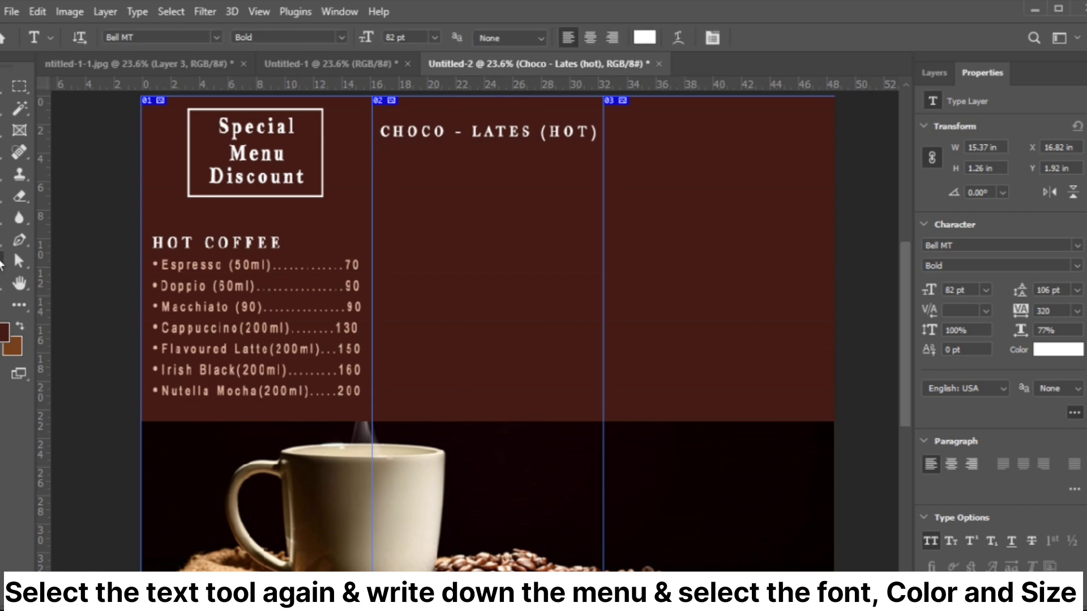
left_click(385, 156)
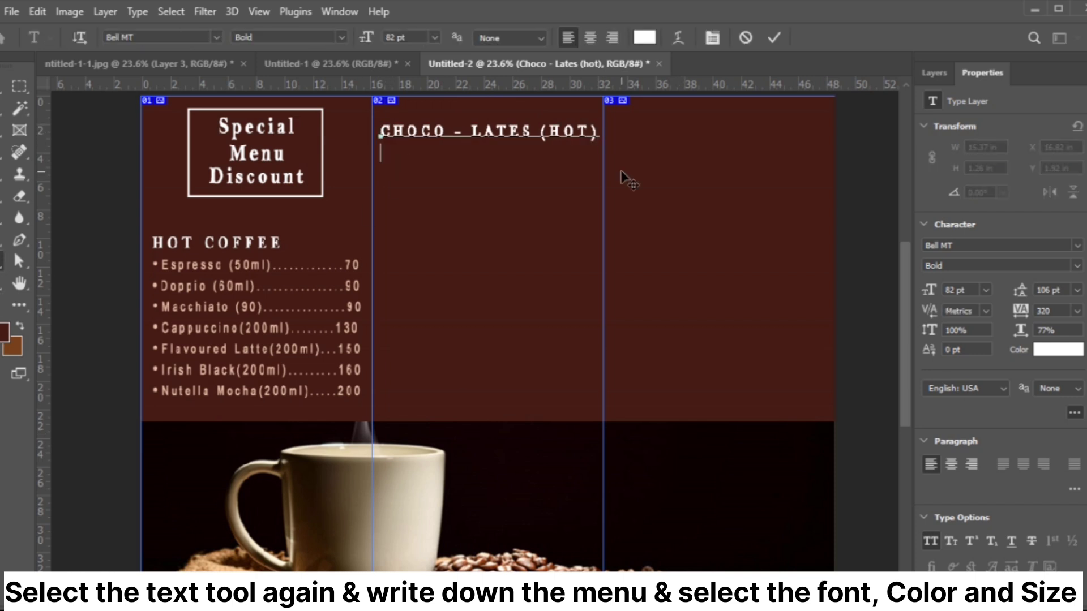
type("•Nutella Mocha(200ml).....200")
- Copy the new line's text after the bullet and replace it with "Classic Hot Chocolate(200ml)..140"
left_click_drag(389, 154, 590, 154)
key("ctrl+c")
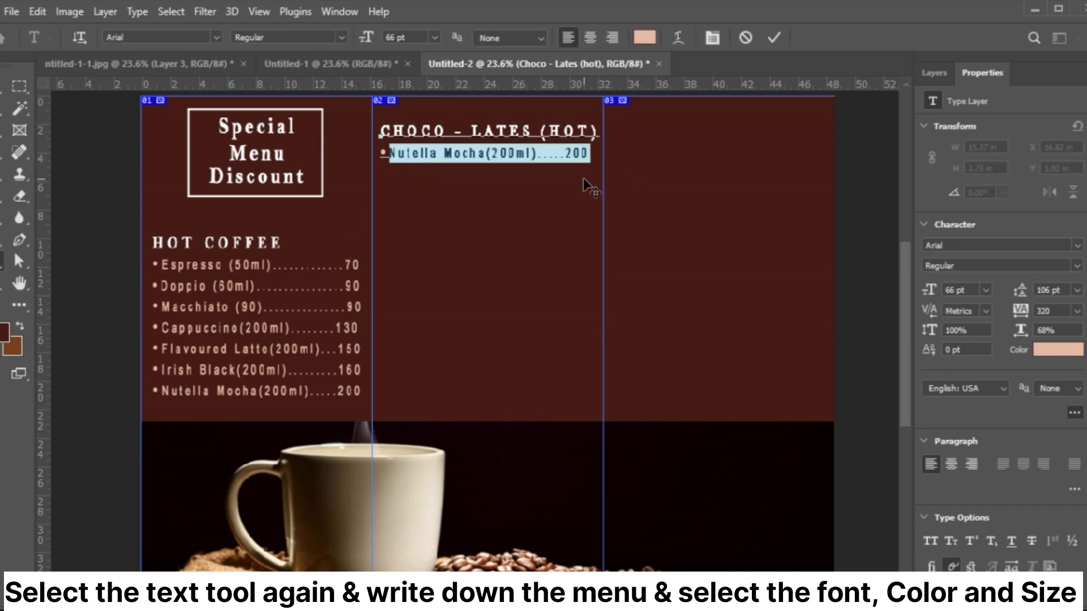
type("Classic Hot ")
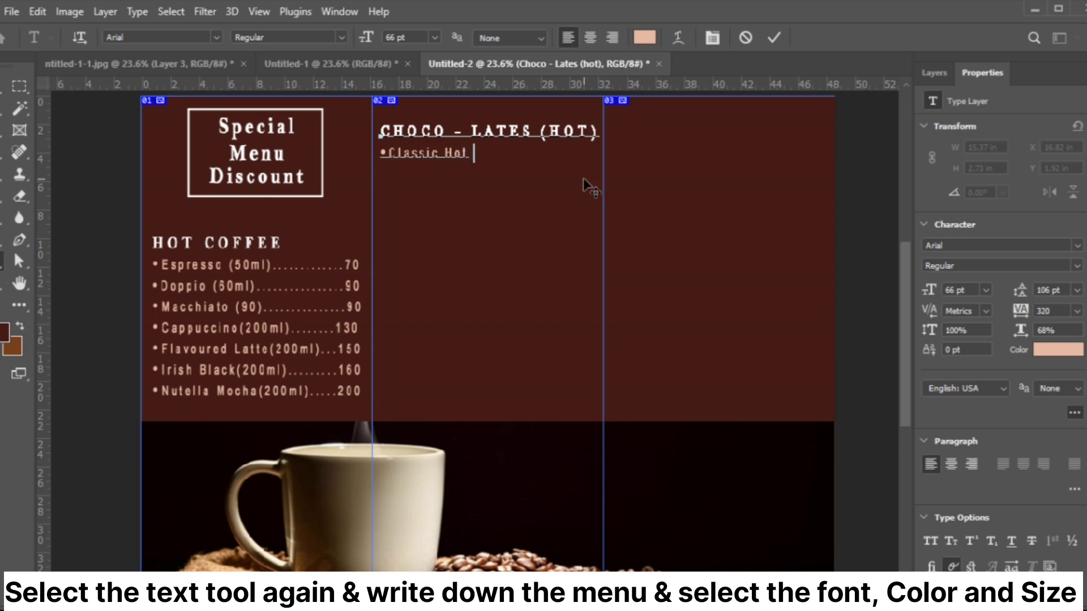
type("Chocolate(200m")
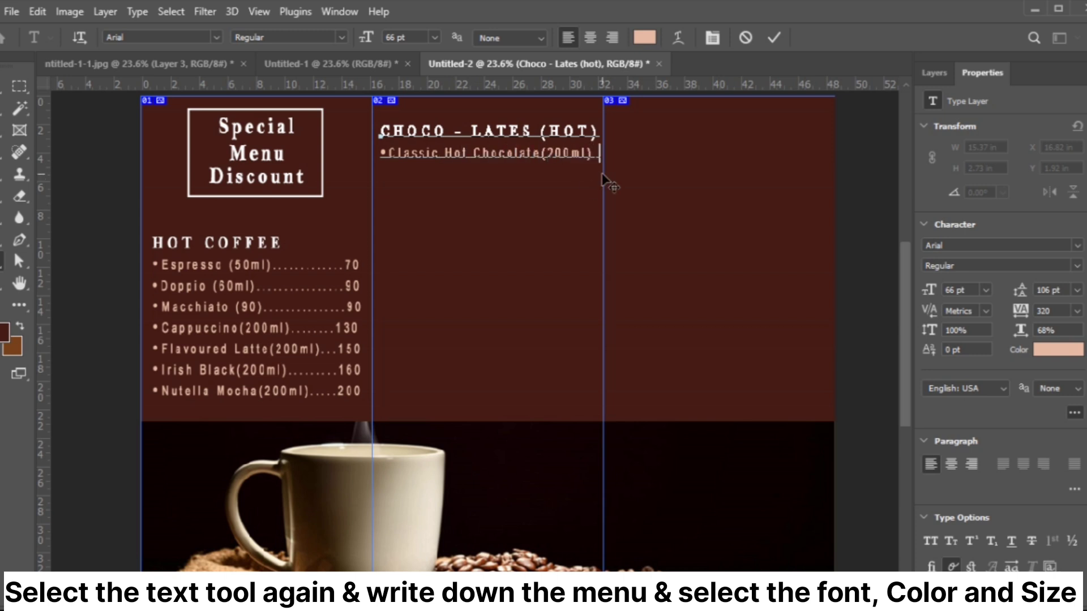
type("l)..140")
- Set the Classic Hot Chocolate text to 60 pt with a 66% horizontal scale
left_click_drag(390, 153, 627, 153)
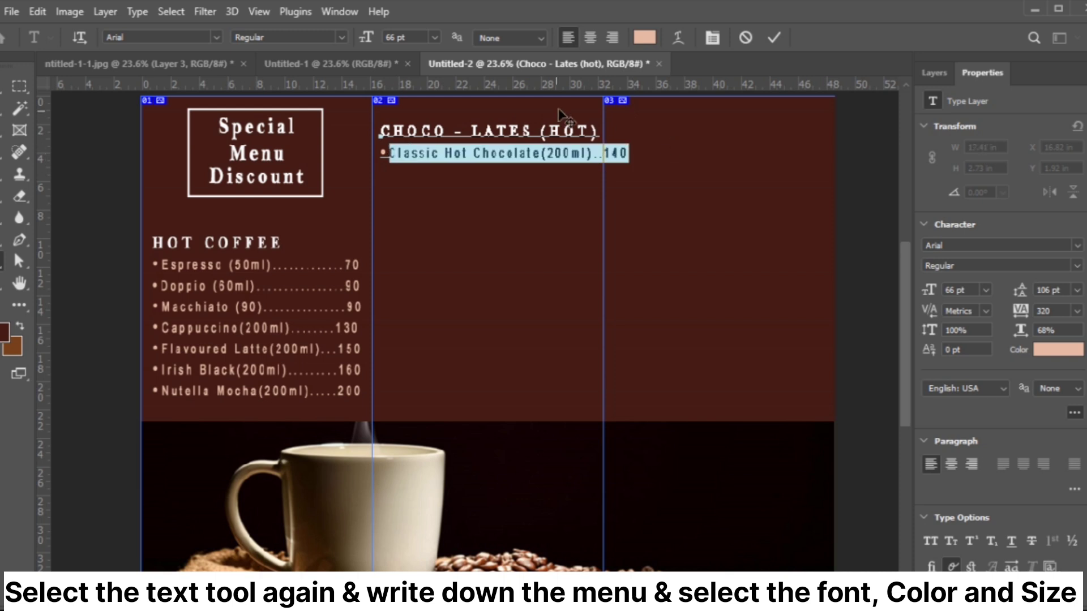
left_click_drag(1019, 333, 1025, 333)
left_click_drag(924, 290, 921, 290)
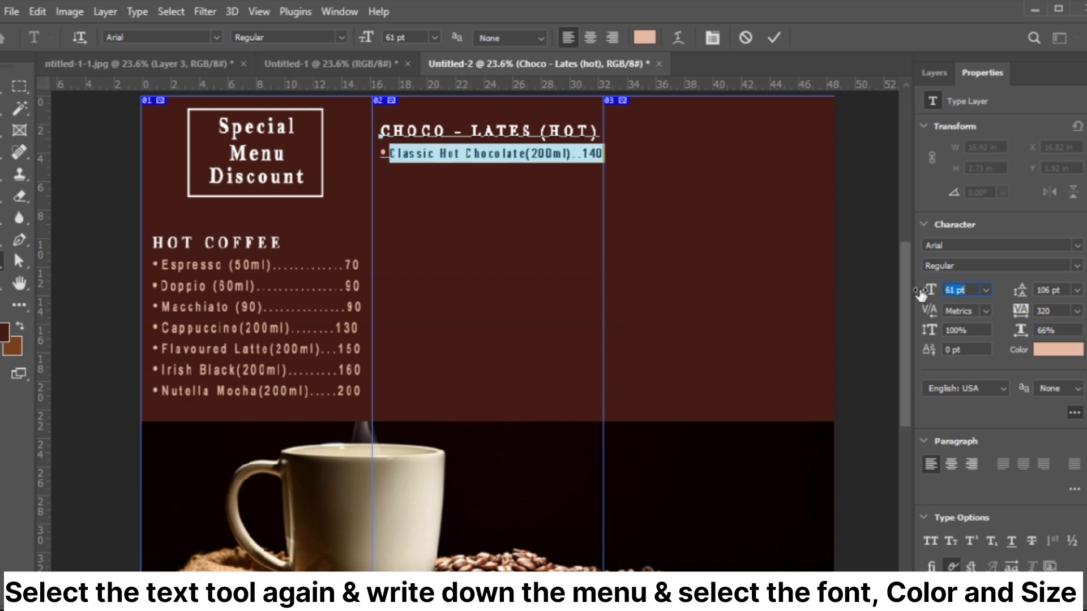
- Add a second bulleted item reading "Caramel Chocolate(200ml)..140" below Classic Hot Chocolate
key("End")
key("Return")
type("•")
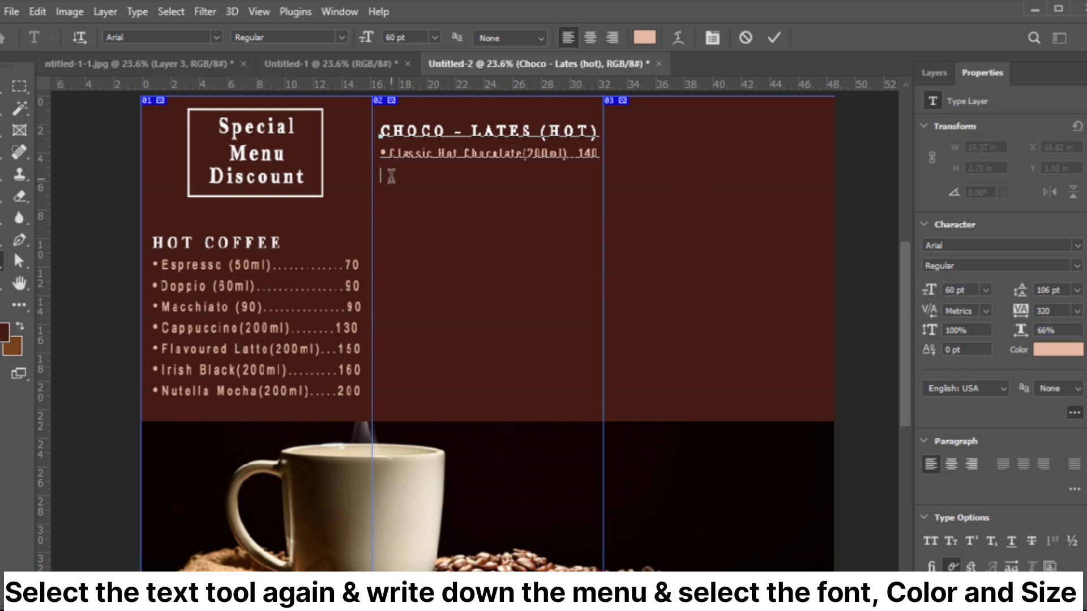
key("ctrl+v")
left_click_drag(390, 170, 613, 189)
key("BackSpace")
type("Caramel Ch")
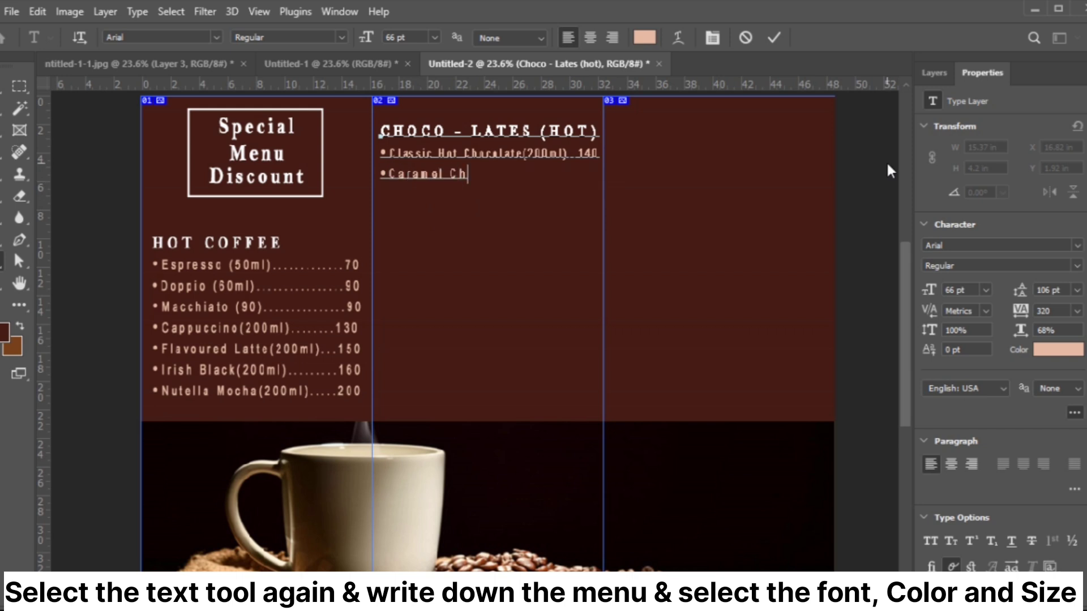
type("ocolate(200ml)")
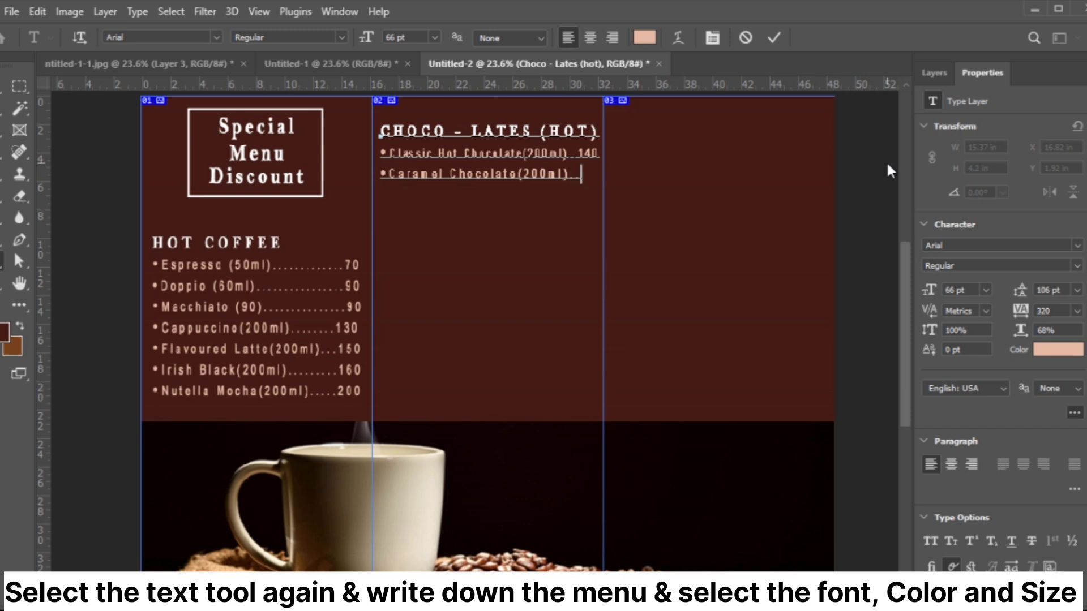
type("..140")
- Start a third bulleted line below Caramel Chocolate and clear its Nutella Mocha text back to the bullet
key("Return")
type("•Nutella Mocha(200ml)....200")
key("BackSpace")
key("BackSpace")
key("BackSpace")
key("BackSpace")
key("BackSpace")
key("BackSpace")
key("BackSpace")
key("BackSpace")
key("BackSpace")
key("BackSpace")
key("BackSpace")
key("BackSpace")
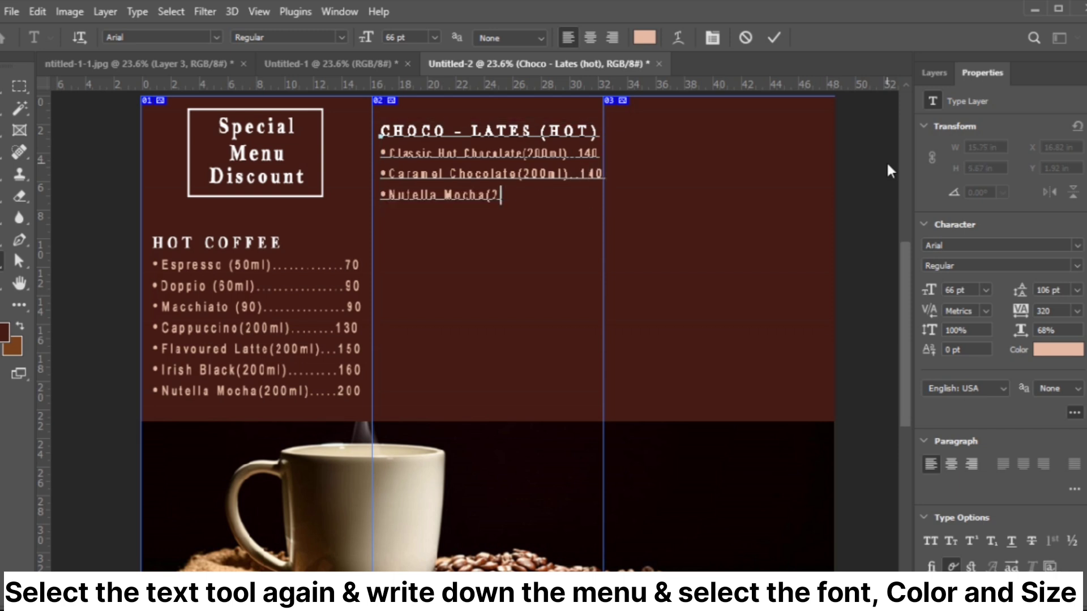
key("BackSpace")
key("BackSpace")
key("BackSpace")
key("BackSpace")
key("BackSpace")
key("BackSpace")
key("BackSpace")
key("BackSpace")
key("BackSpace")
key("BackSpace")
key("BackSpace")
key("BackSpace")
key("BackSpace")
key("BackSpace")
key("BackSpace")
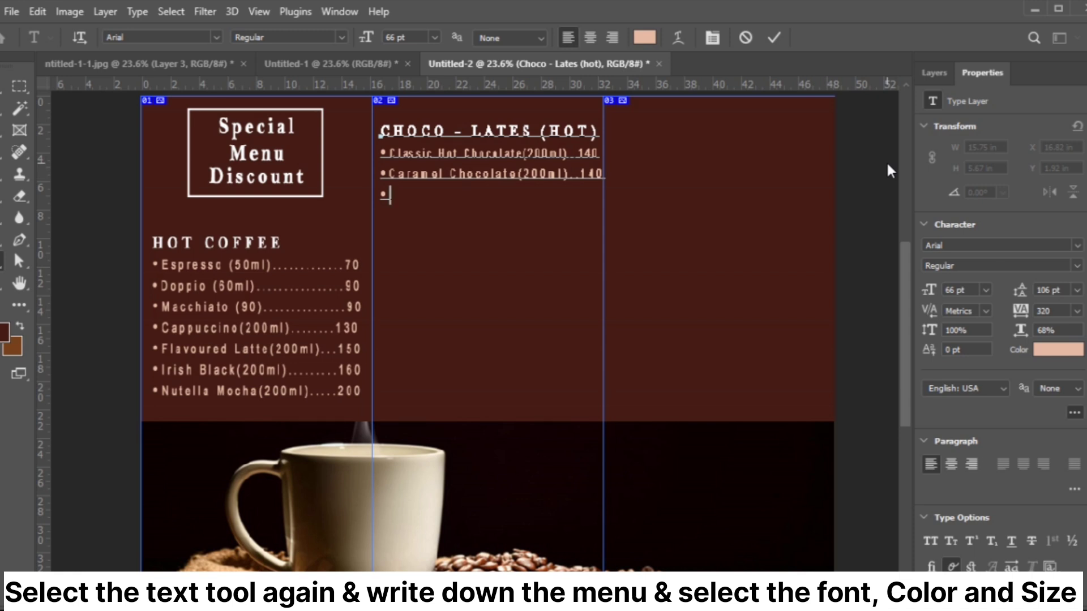
- Enter "Nutella Mocha(200ml)" with a dot leader and the price 200 after the third bullet
type("Nutella Mocha(200ml)....160")
key("BackSpace")
key("BackSpace")
key("BackSpace")
key("BackSpace")
key("BackSpace")
key("BackSpace")
key("BackSpace")
key("BackSpace")
key("BackSpace")
key("BackSpace")
key("BackSpace")
key("BackSpace")
key("BackSpace")
key("BackSpace")
key("BackSpace")
key("BackSpace")
key("BackSpace")
key("BackSpace")
key("BackSpace")
key("BackSpace")
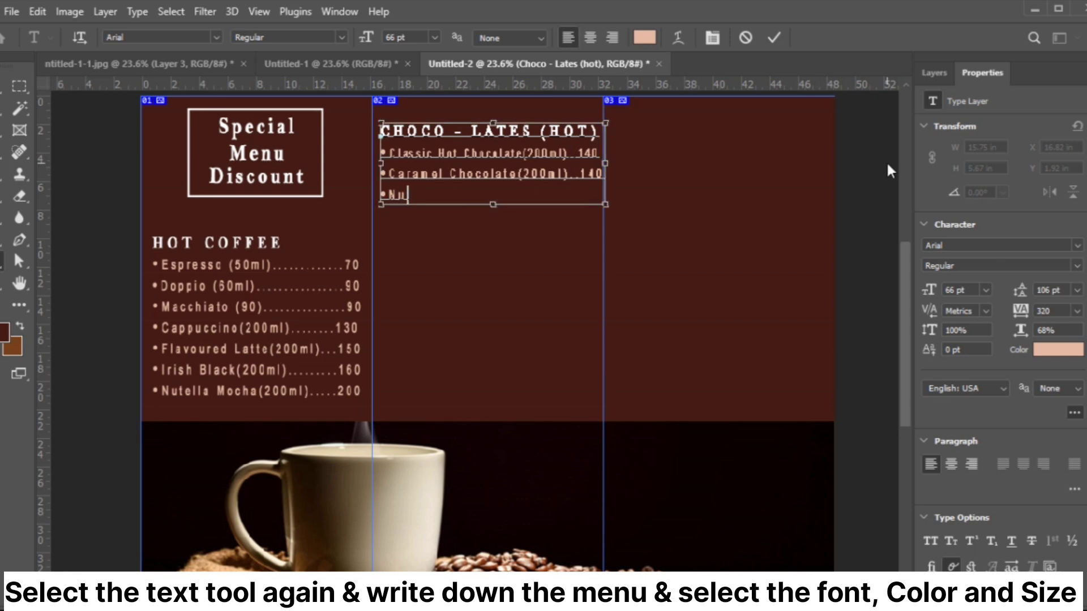
type("tella Mocha(200ml)....200")
key("BackSpace")
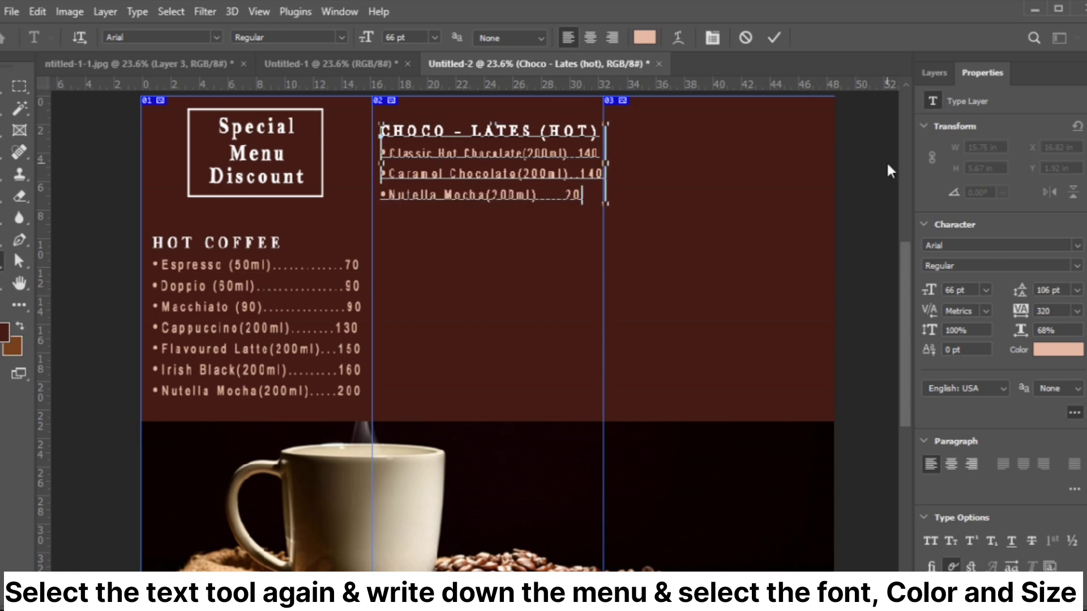
- Replace "Mocha" with "Mashmellow" in the third CHOCO - LATES item
key("Left")
key("Left")
key("Left")
key("Left")
key("Left")
key("Left")
key("Left")
key("Left")
key("Left")
key("Left")
key("Left")
key("Left")
key("Left")
key("BackSpace")
key("BackSpace")
key("BackSpace")
key("BackSpace")
key("BackSpace")
type("a")
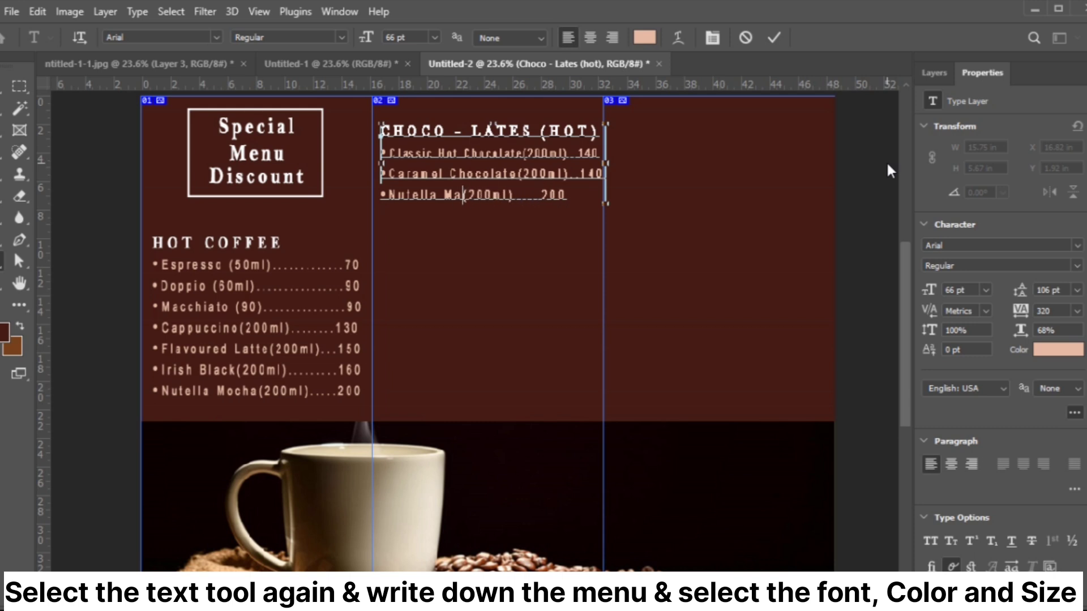
type("shmellow")
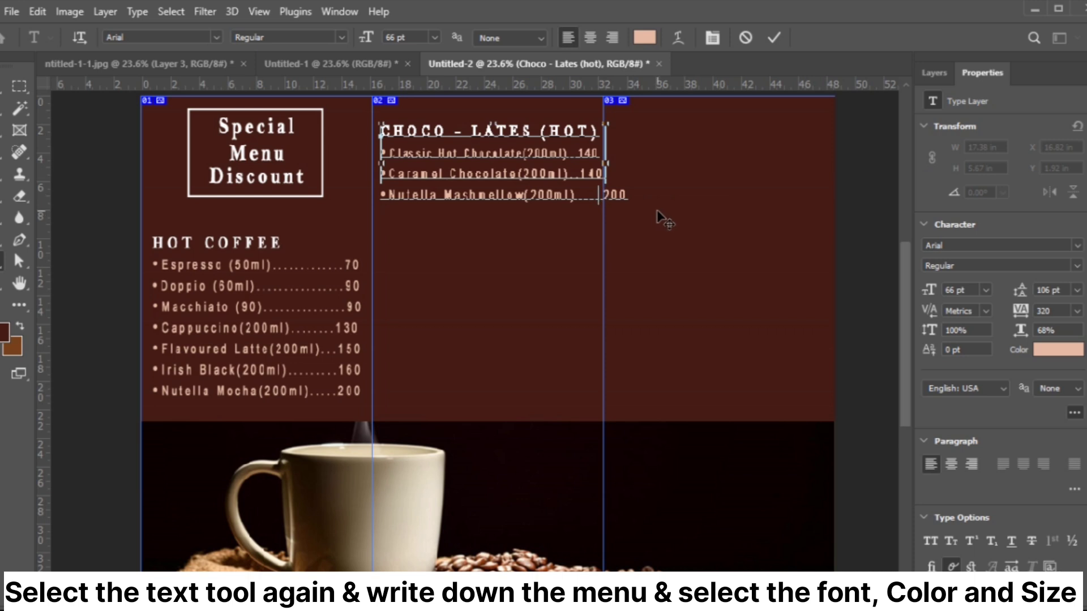
- Shorten the dot leader before the Nutella Mashmellow price to a single dot so the line fits the column
key("BackSpace")
key("BackSpace")
key("BackSpace")
key("BackSpace")
key("BackSpace")
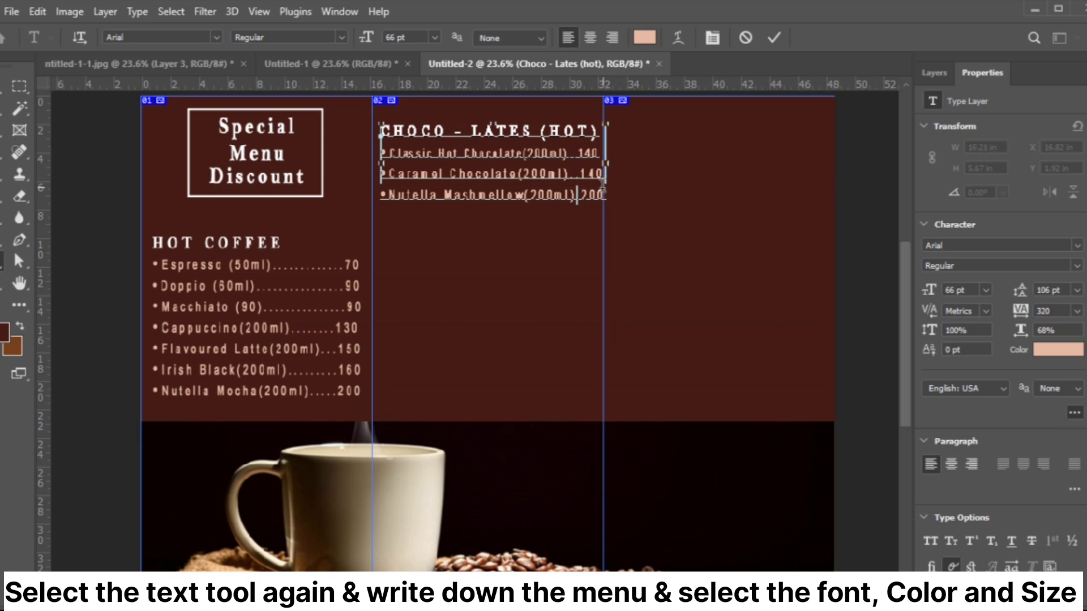
key("End")
type("•Nutella Mocha(200ml).....200")
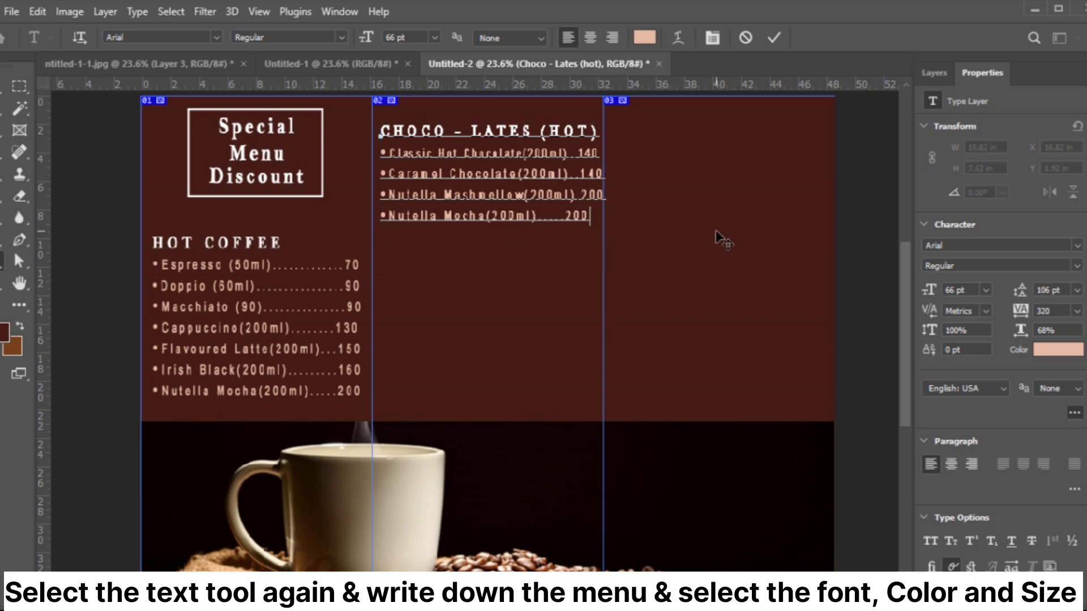
key("BackSpace")
key("BackSpace")
key("BackSpace")
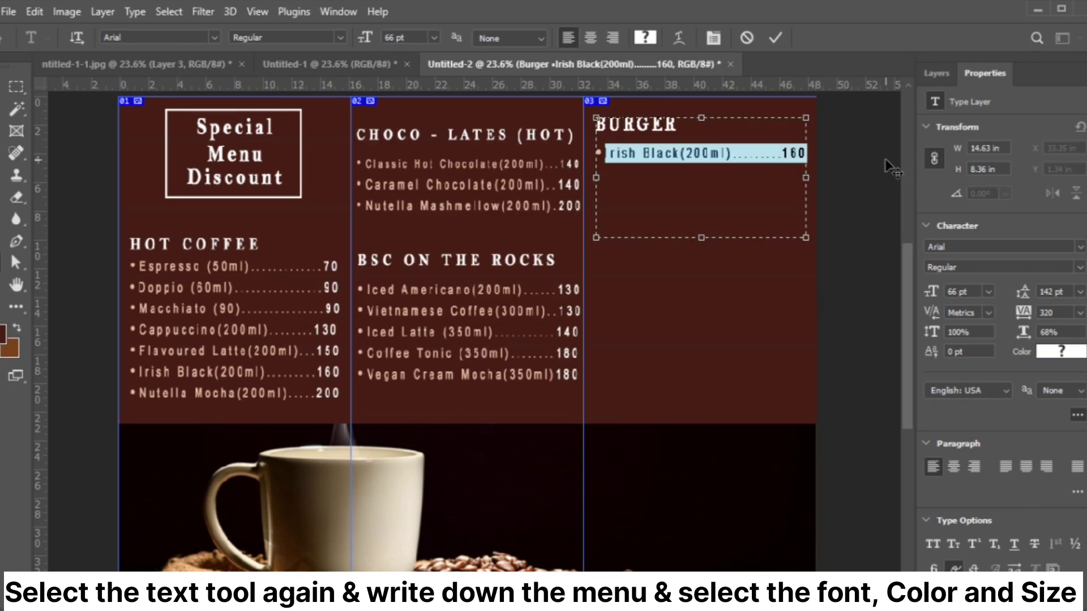
- Replace the selected Irish Black item under BURGER with "Veggie Burger", a dot leader and the price 120
key("BackSpace")
type("Veggie Burger.............")
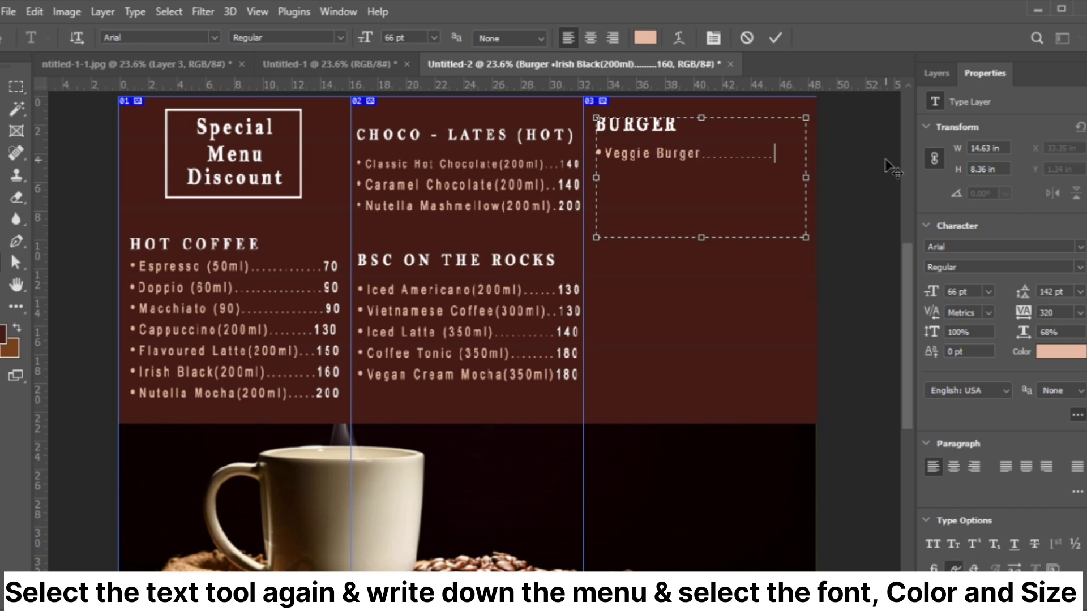
type("120")
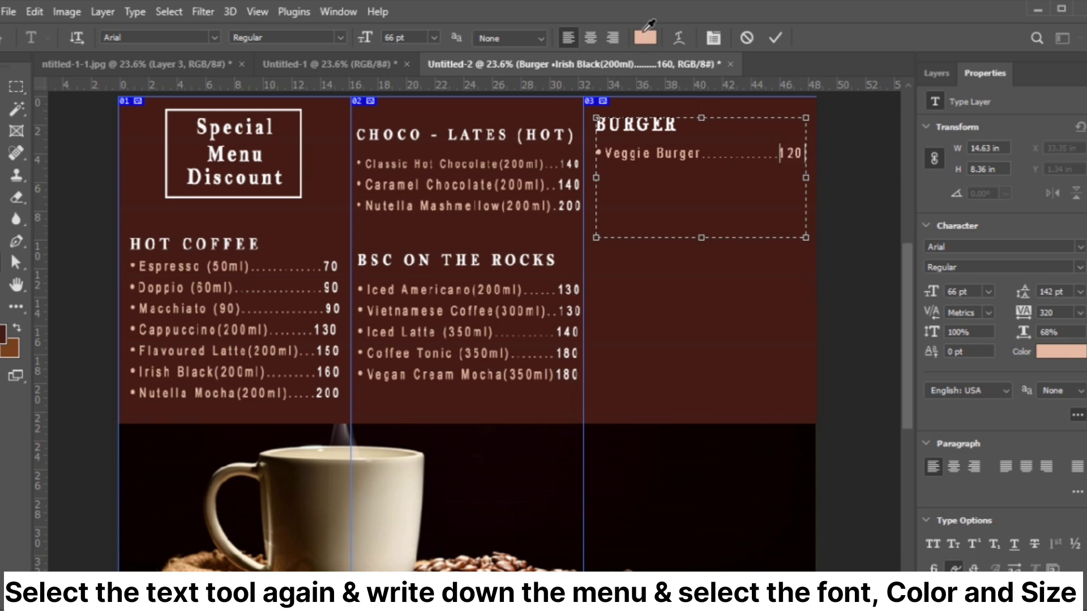
- Add a second burger item, "Cheesy veg Burger" priced 160, by reusing the copied Irish Black line
key("Return")
type("•Irish Black(200ml).........160")
left_click_drag(607, 175, 733, 174)
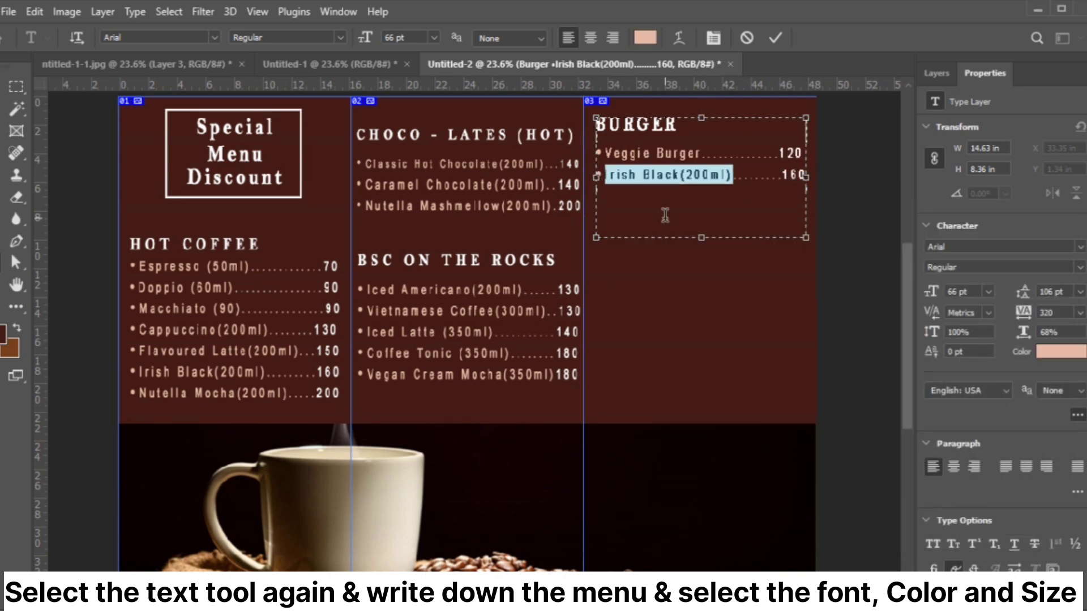
key("BackSpace")
type("Cheesy veg ")
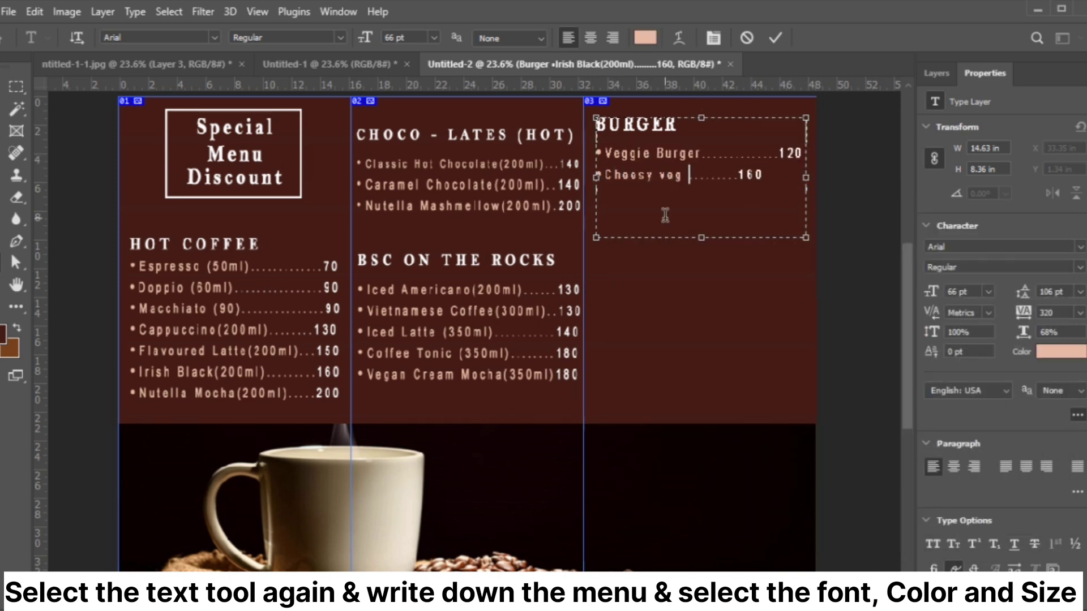
type("Burger")
key("End")
- Add a third burger item, "Schezwan mayo burger" priced 160, and trim its dot leader to fit one line
key("Return")
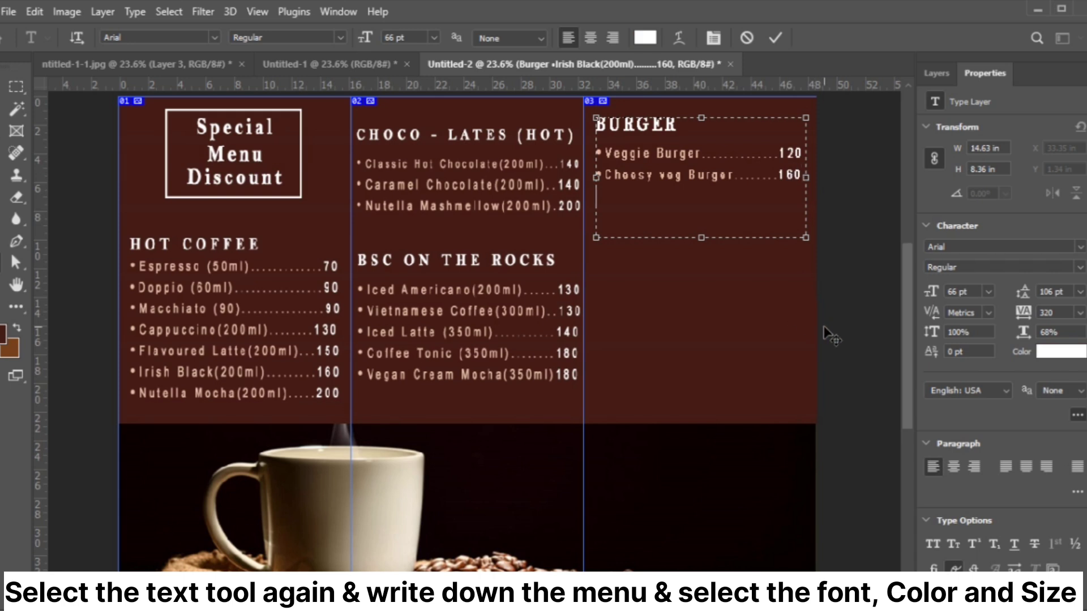
type("•Irish Black(200ml).........160")
left_click_drag(607, 195, 733, 195)
key("BackSpace")
type("Sch")
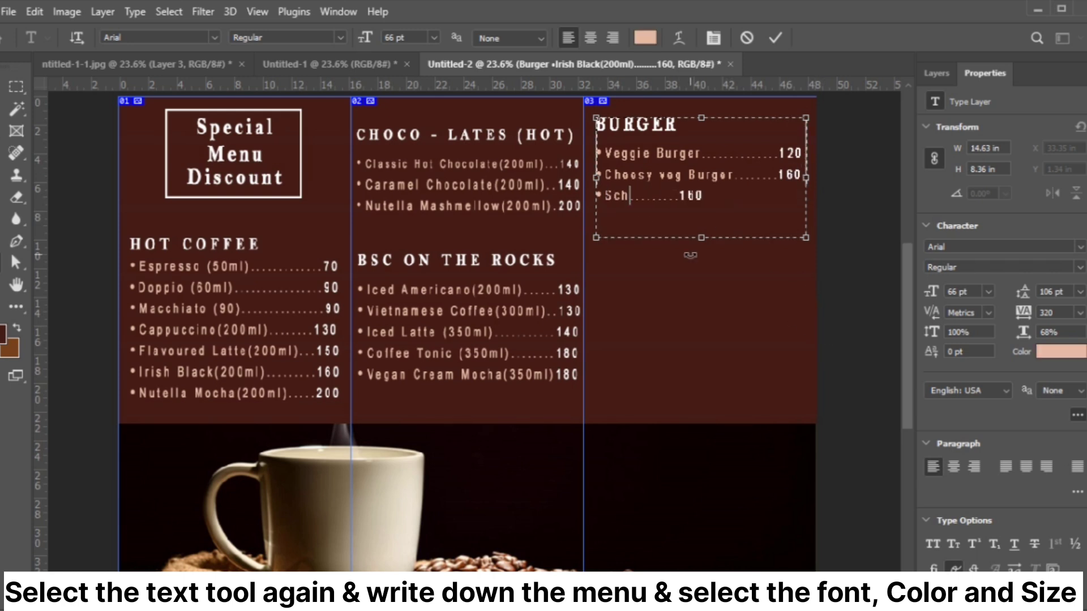
type("ezwan mayo b")
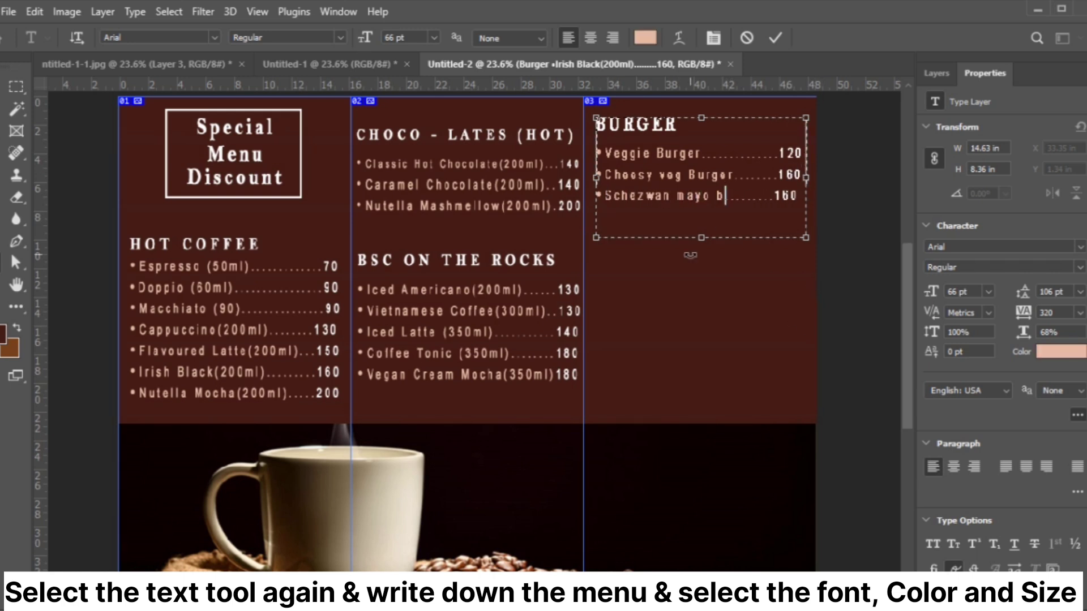
type("urg- er")
key("BackSpace")
key("BackSpace")
key("BackSpace")
key("BackSpace")
key("BackSpace")
left_click(807, 195)
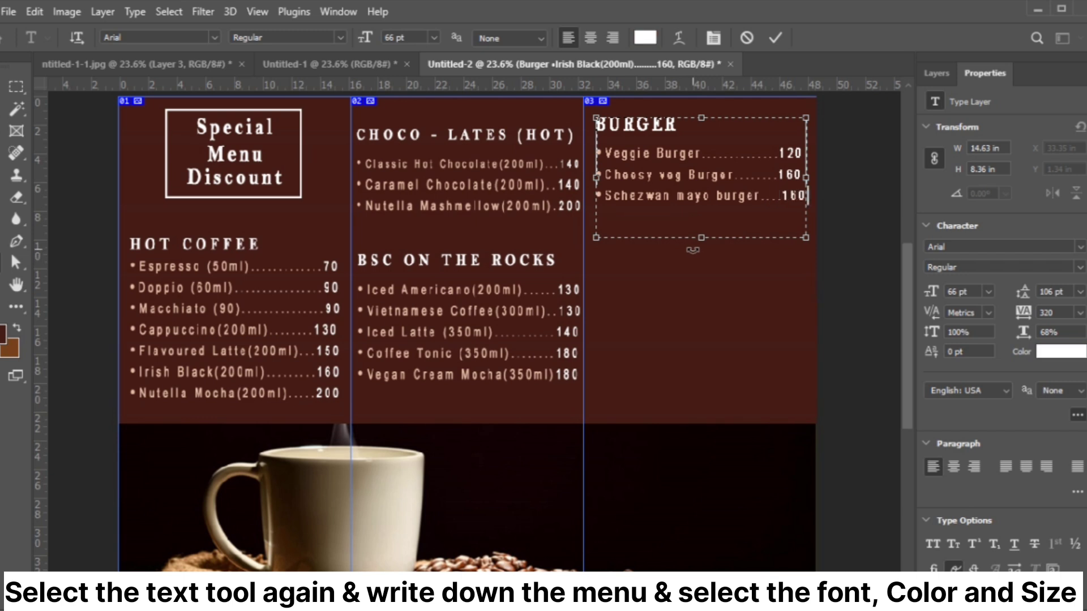
- Add a fourth burger item, "zinger Burger" with a dot leader and the price 160, and commit the text
key("Return")
type("•Irish Black(200ml).........160")
left_click_drag(733, 217, 605, 217)
key("BackSpace")
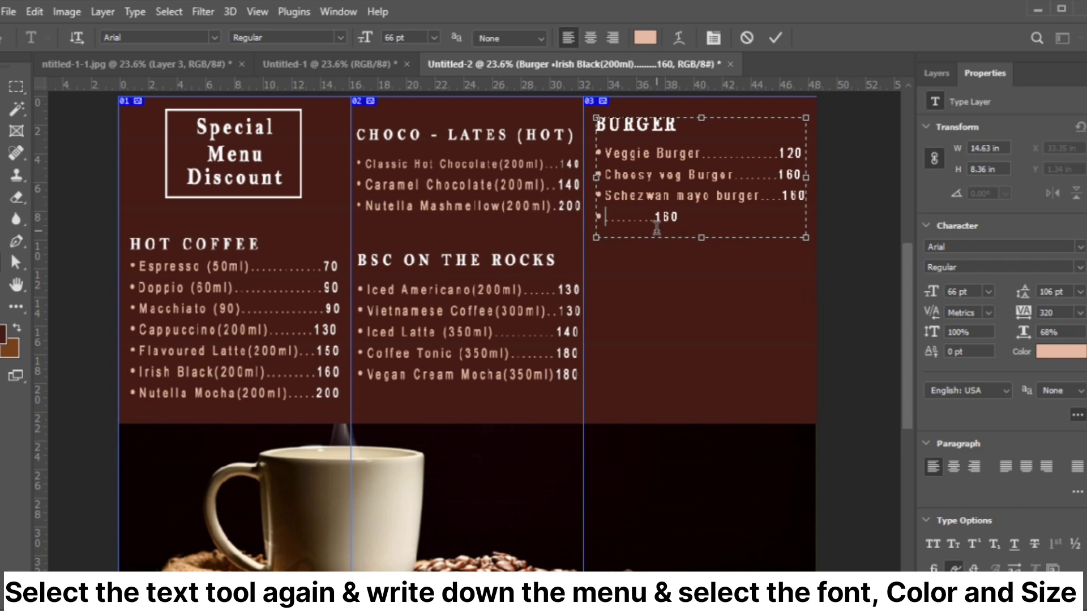
type("nger Burger......")
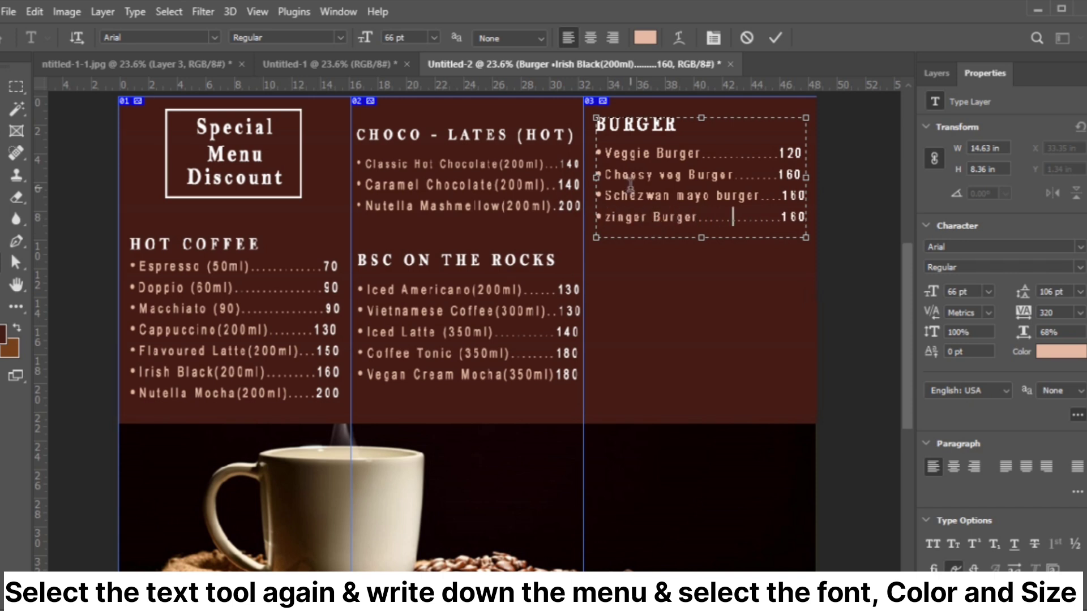
left_click(775, 37)
- Place a new text line below the burger list and make its placeholder 87 pt and white
left_click(605, 260)
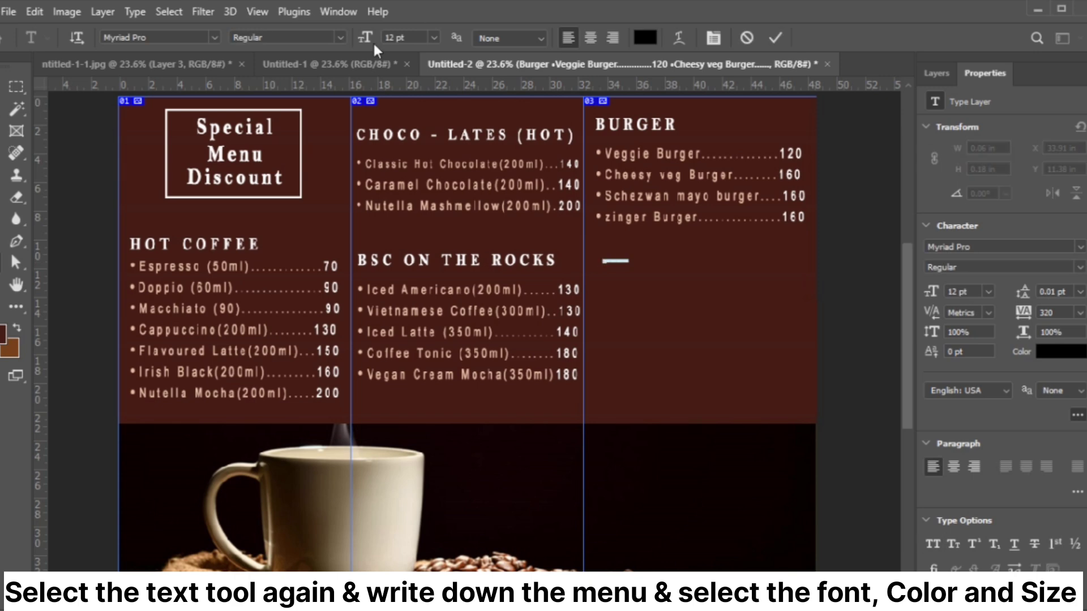
left_click_drag(372, 41, 430, 74)
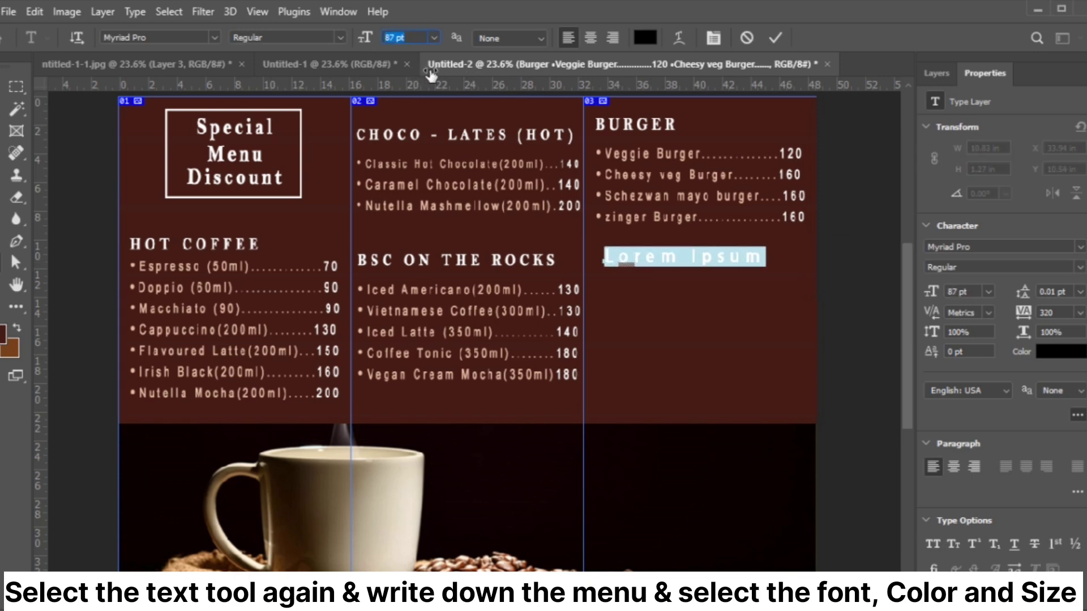
left_click(644, 38)
left_click(628, 257)
left_click(999, 258)
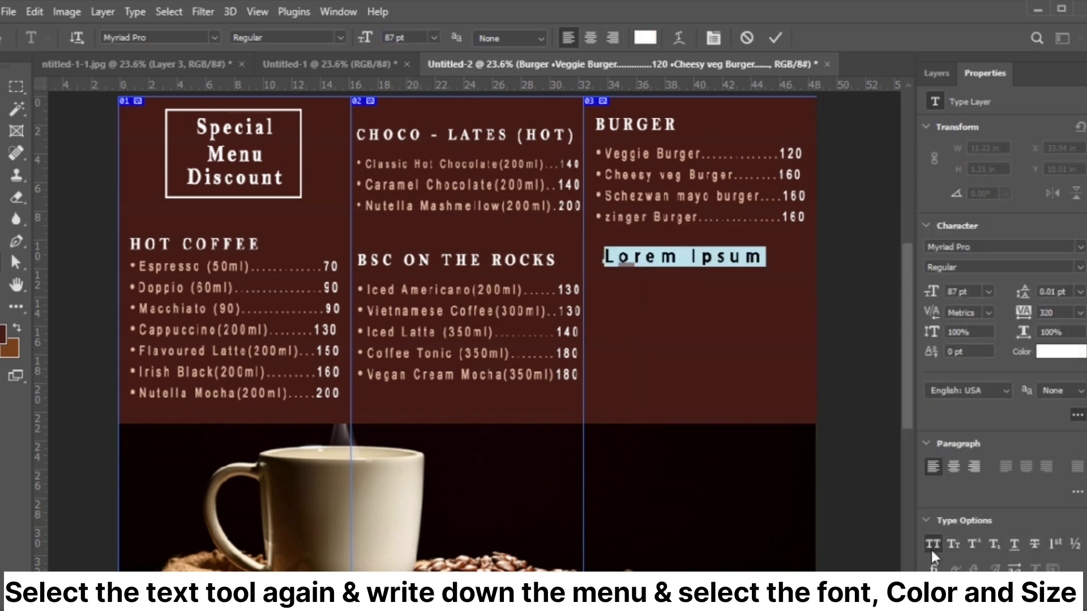
- Set the new placeholder text below the burger list to all-caps Bell MT Bold
left_click(1000, 247)
left_click(883, 292)
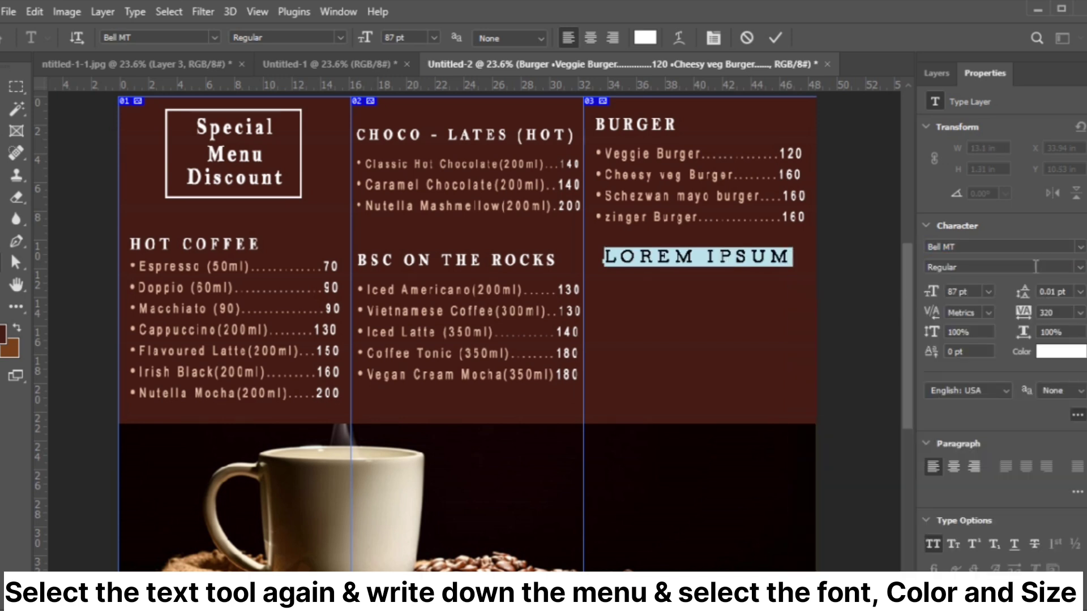
left_click(1036, 266)
left_click(981, 311)
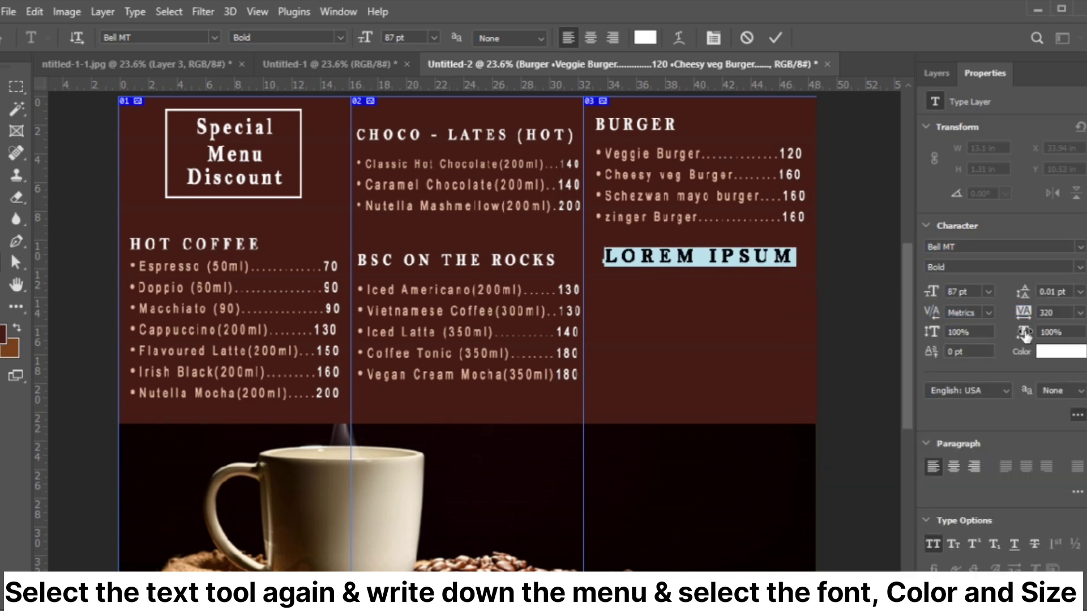
- Narrow the placeholder's horizontal scale to 77% and replace it with the heading "FRIES AND MORE"
left_click_drag(1025, 335, 1005, 338)
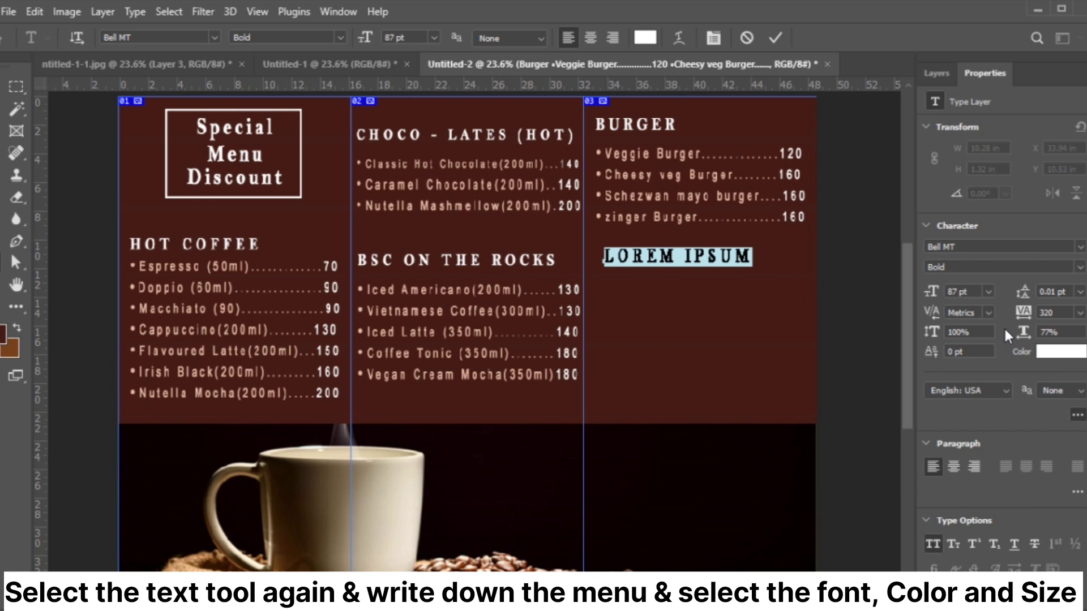
type("FRIES")
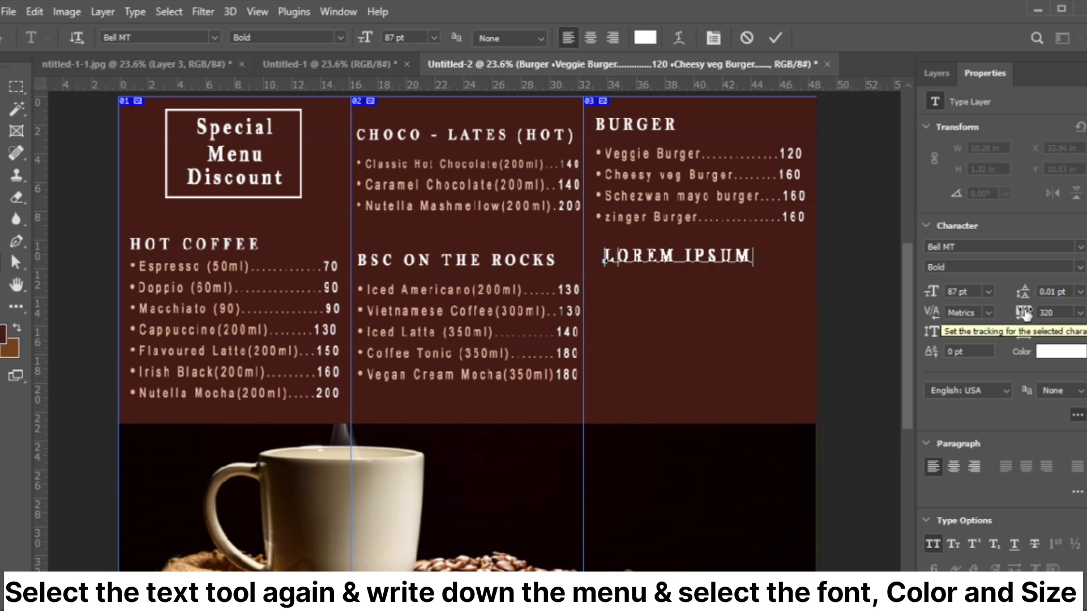
type(" AND MORE")
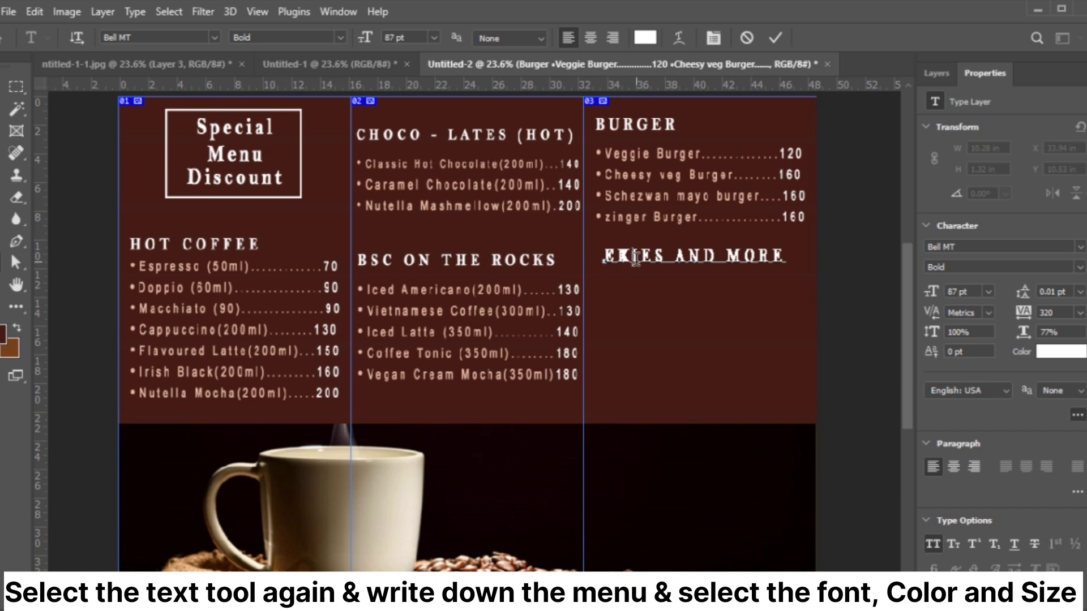
- Set the heading text's leading to 144 pt and delete the stray "CX" characters on the line below it
key("ctrl+a")
left_click(1051, 291)
type("116")
key("Return")
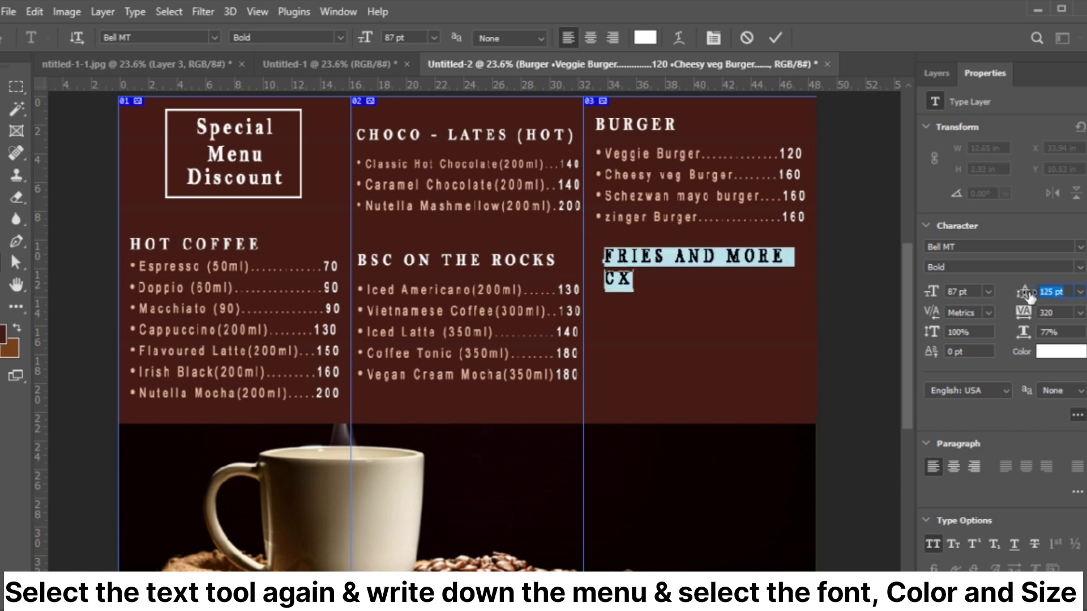
type("144")
left_click(634, 280)
key("BackSpace")
key("BackSpace")
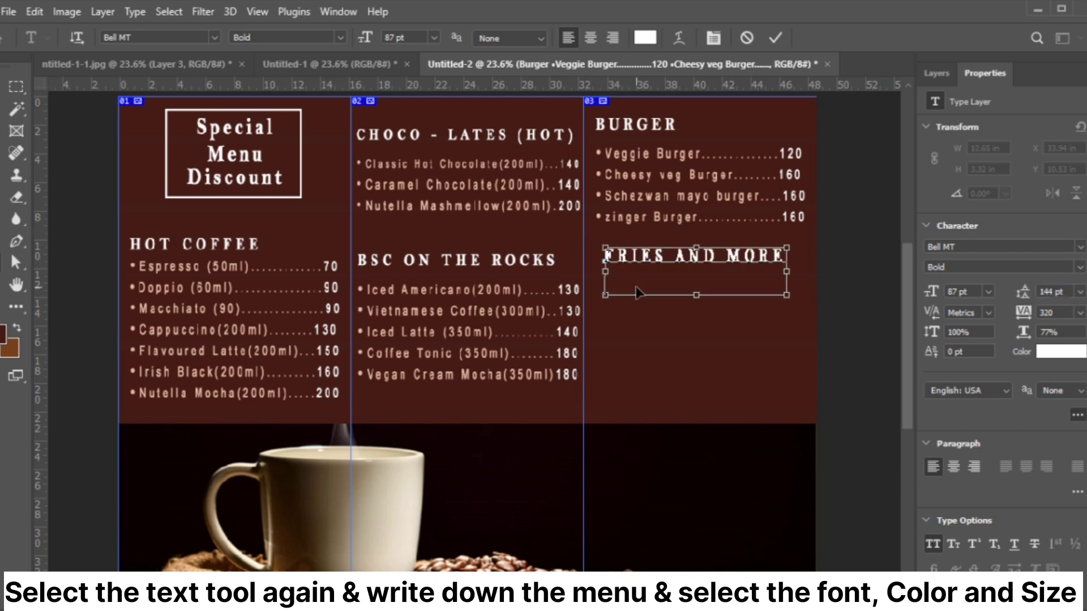
- Insert the line "•Irish Black(200ml).........160" under FRIES AND MORE and set the block's leading to 143 pt, aligned with the burger list
type("•Irish Black(200ml).........160")
key("ctrl+a")
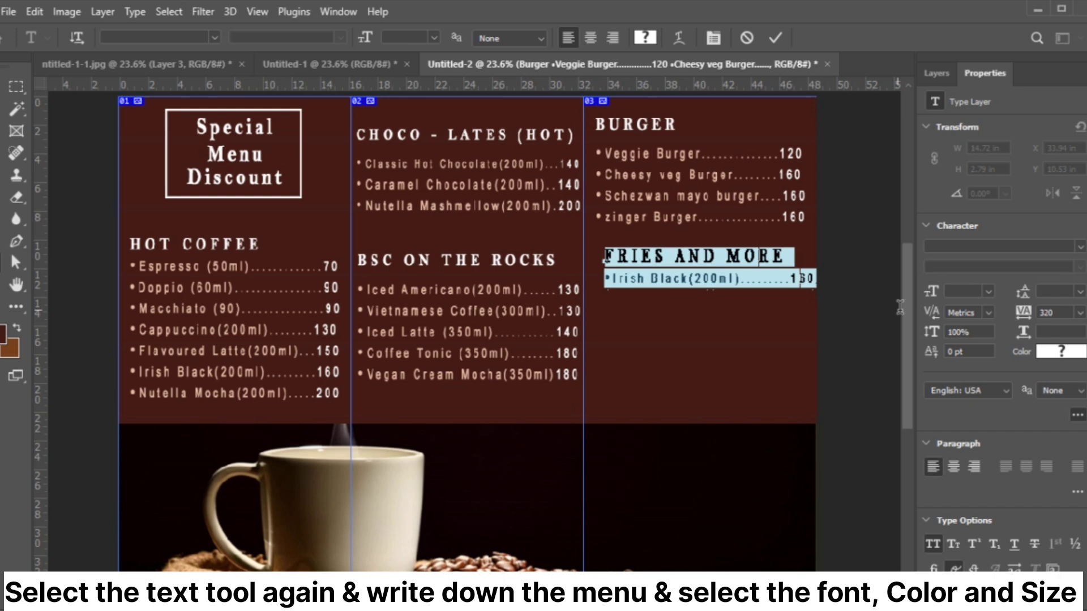
left_click(1080, 292)
left_click_drag(1023, 292, 1040, 299)
left_click(765, 287)
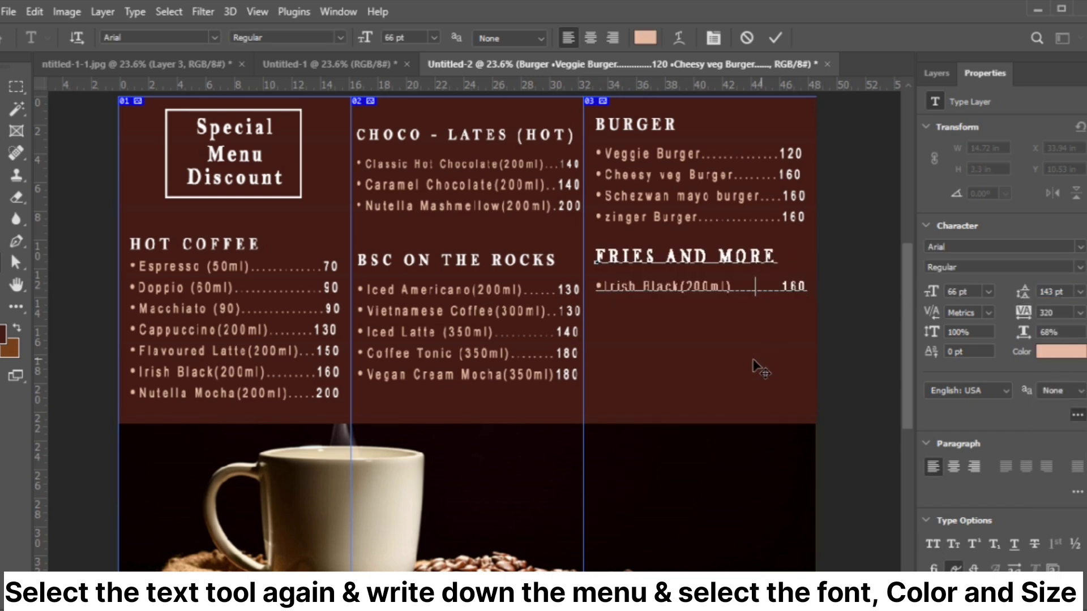
- Replace the inserted line's item name with "Salted fries", extend its dot leader, and set the price to 120
left_click_drag(734, 287, 608, 288)
key("BackSpace")
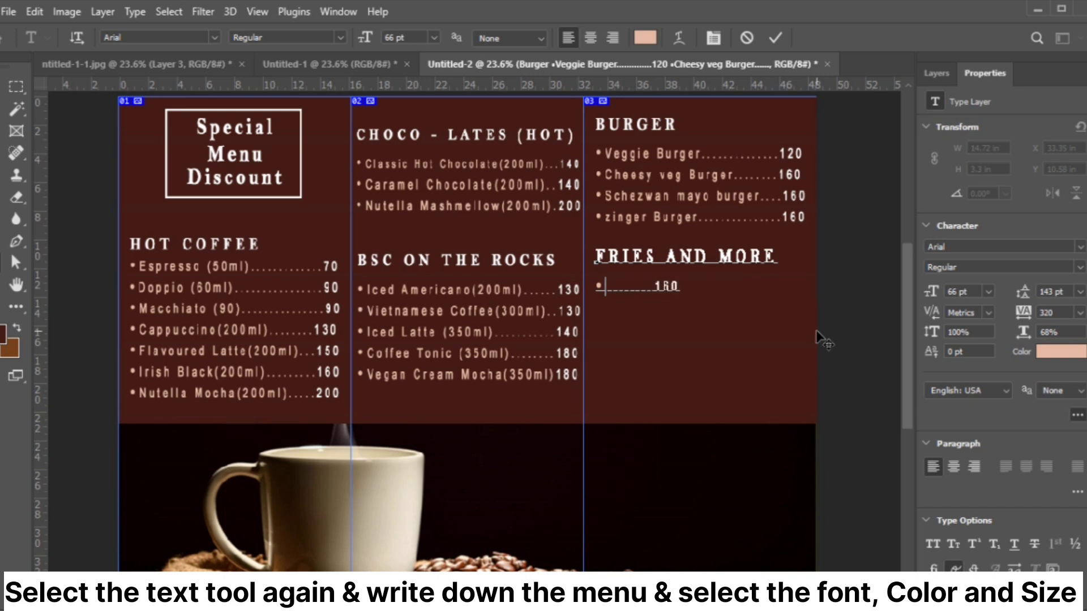
type("Sallad fries")
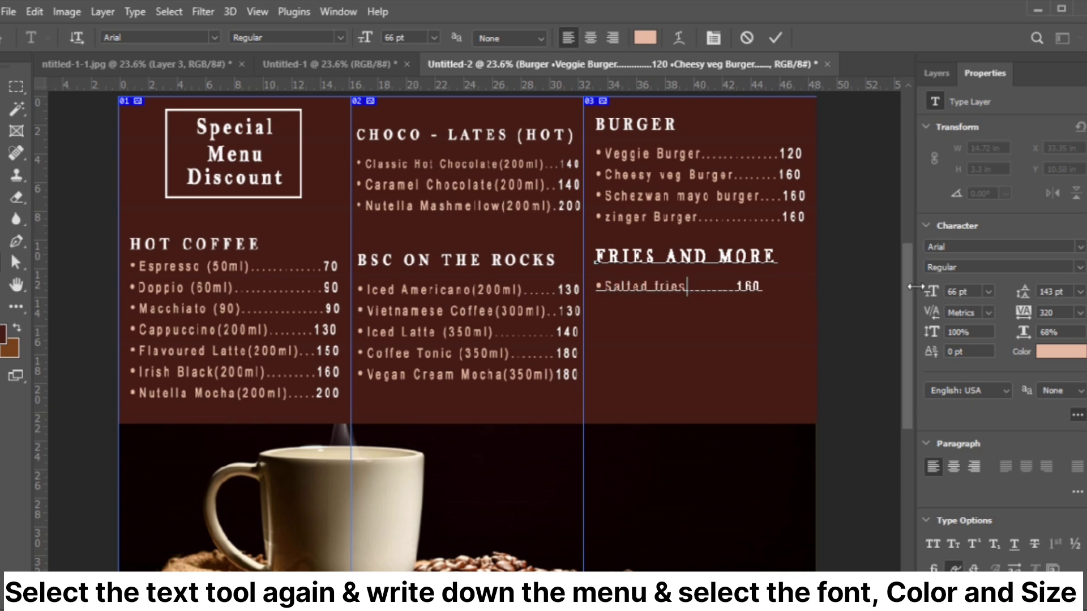
type("........17")
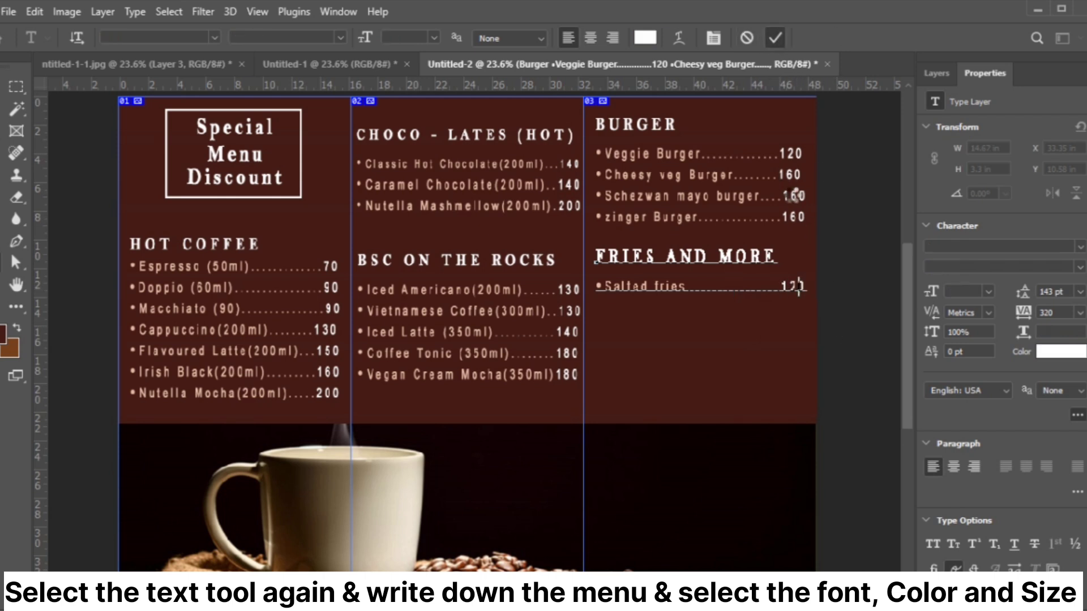
left_click(795, 217)
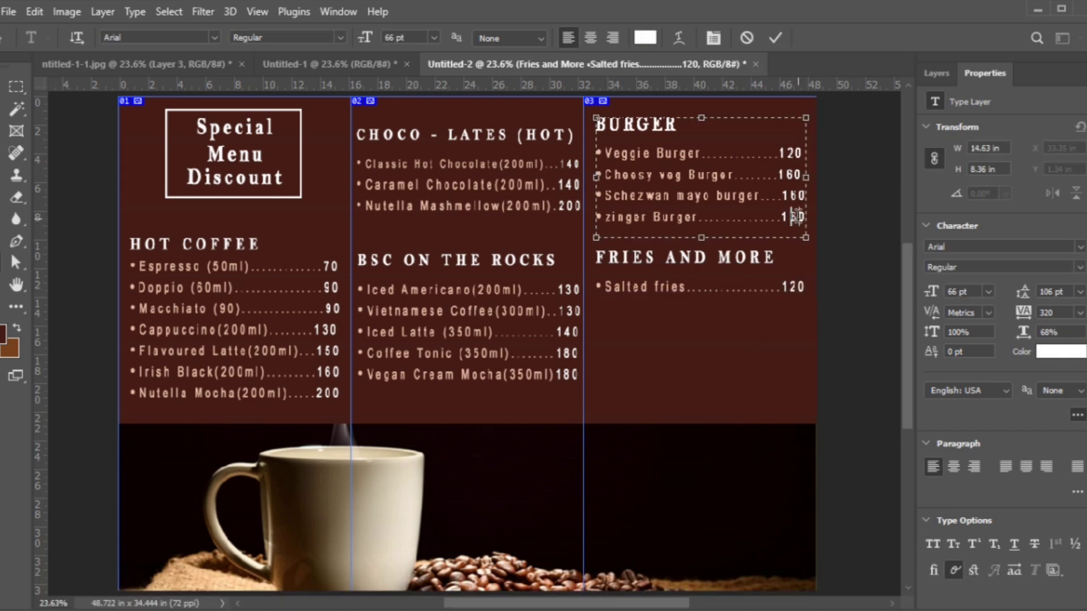